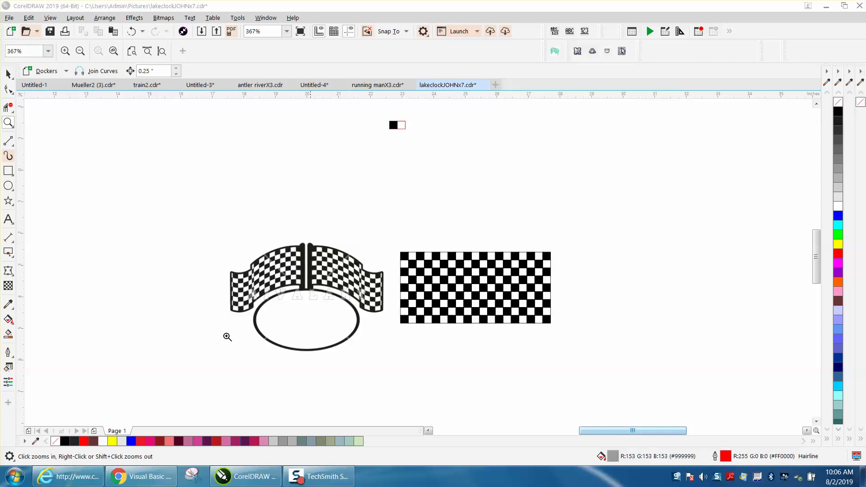
Step: Zoom in on the existing waving flag's checker pattern, then back out to the whole artwork
{"action": "left_click_drag", "start_coordinate": [299, 246], "coordinate": [396, 315]}
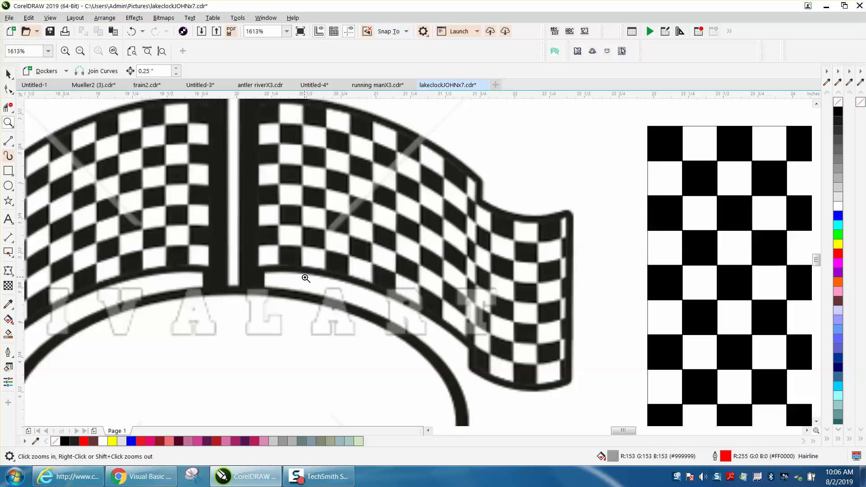
{"action": "left_click", "coordinate": [462, 292]}
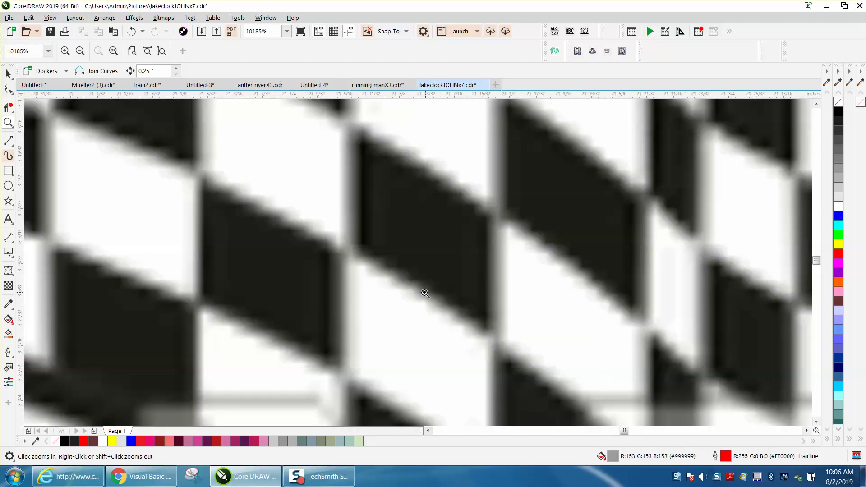
{"action": "scroll", "coordinate": [350, 284], "scroll_direction": "down", "scroll_amount": 4}
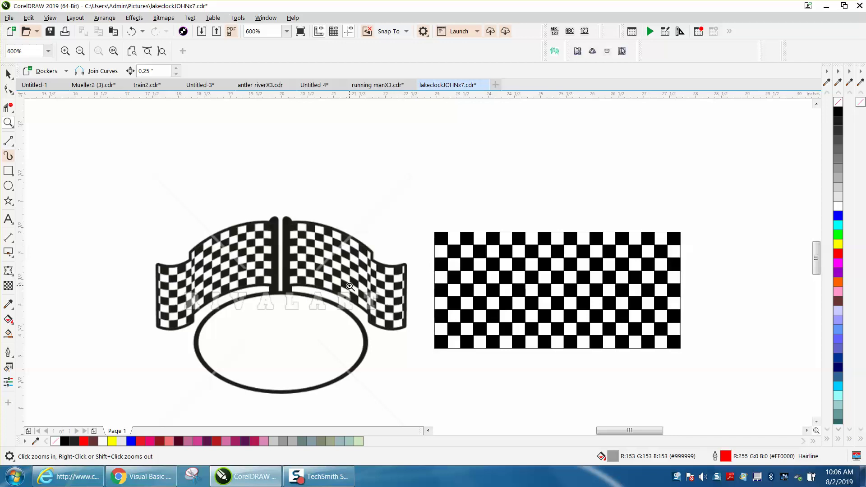
{"action": "right_click", "coordinate": [340, 331]}
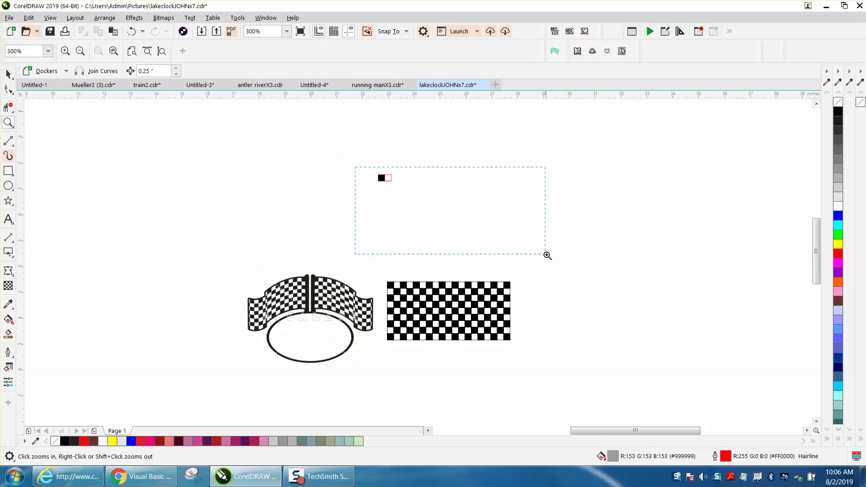
Step: Zoom to the small square pair and select the black square and red-outlined rectangle together
{"action": "left_click_drag", "start_coordinate": [547, 256], "coordinate": [546, 256]}
{"action": "left_click", "coordinate": [8, 74]}
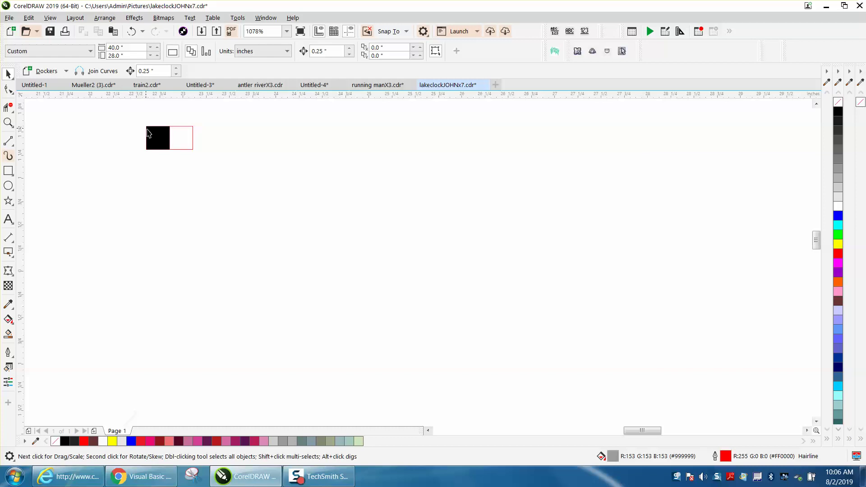
{"action": "left_click", "coordinate": [149, 133]}
{"action": "left_click", "coordinate": [191, 132]}
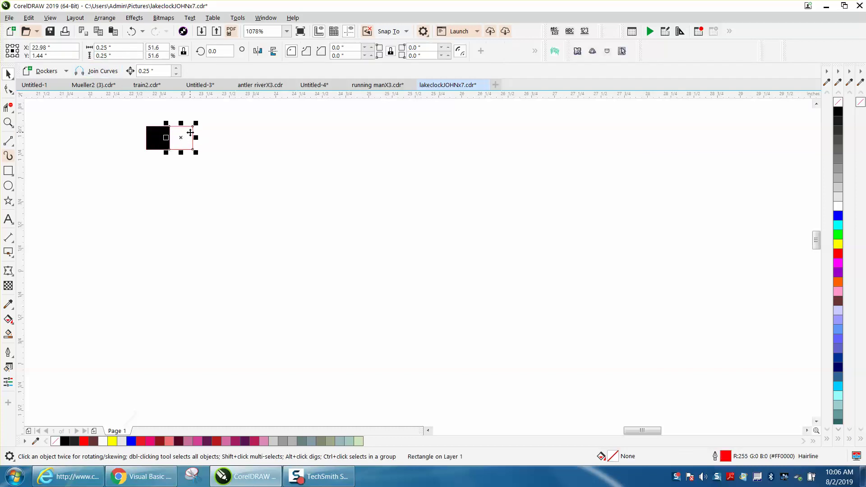
{"action": "left_click_drag", "start_coordinate": [131, 112], "coordinate": [229, 171]}
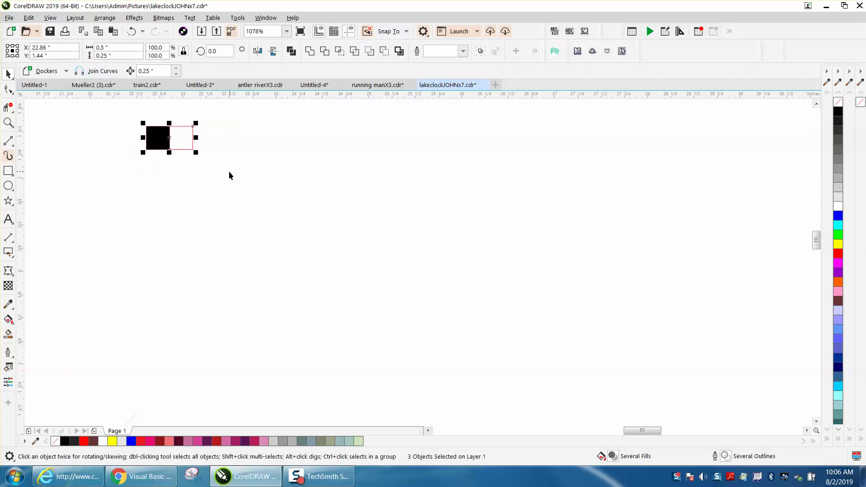
{"action": "left_click", "coordinate": [262, 20]}
Step: Step and Repeat the square pair: no horizontal offset, 0.25" vertical offset, 8 copies
{"action": "mouse_move", "coordinate": [287, 157]}
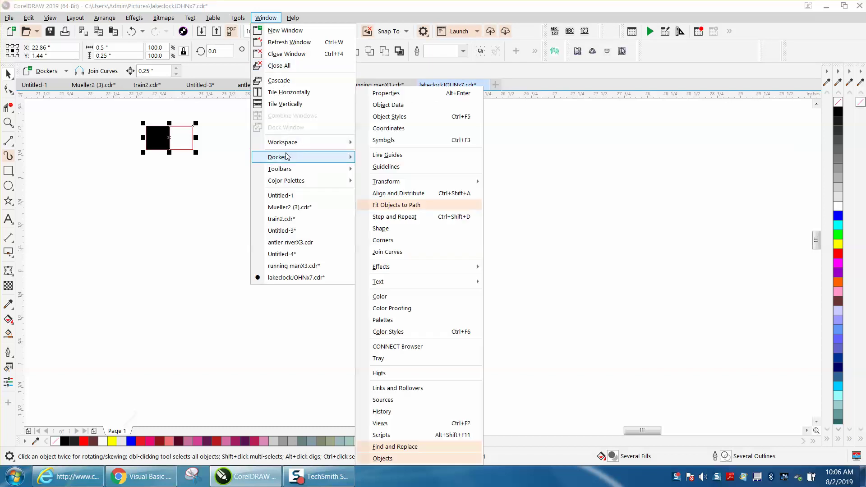
{"action": "left_click", "coordinate": [401, 217]}
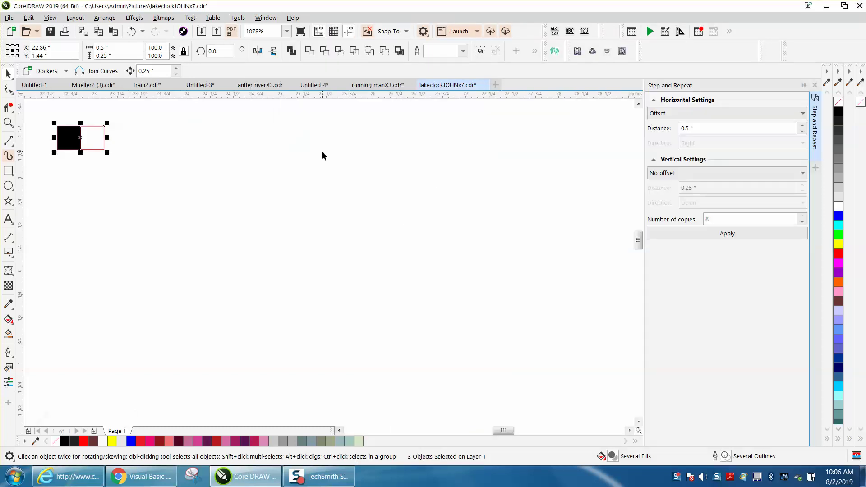
{"action": "left_click", "coordinate": [799, 113]}
{"action": "left_click", "coordinate": [686, 128]}
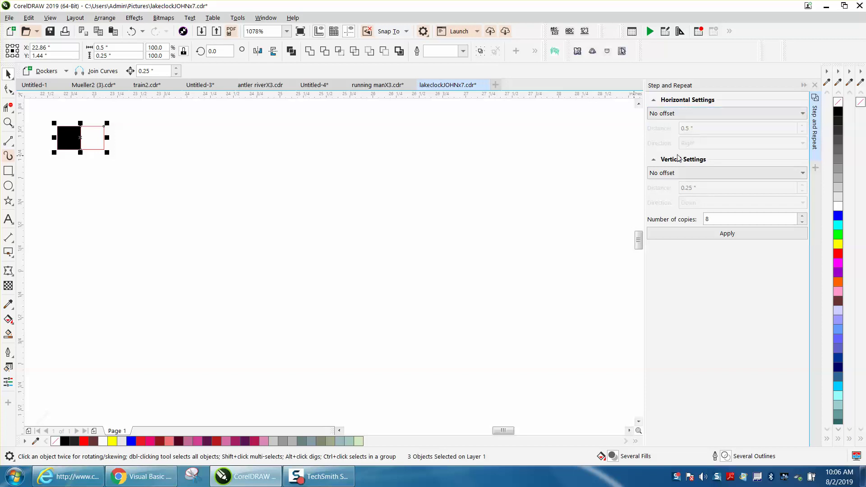
{"action": "left_click", "coordinate": [802, 174]}
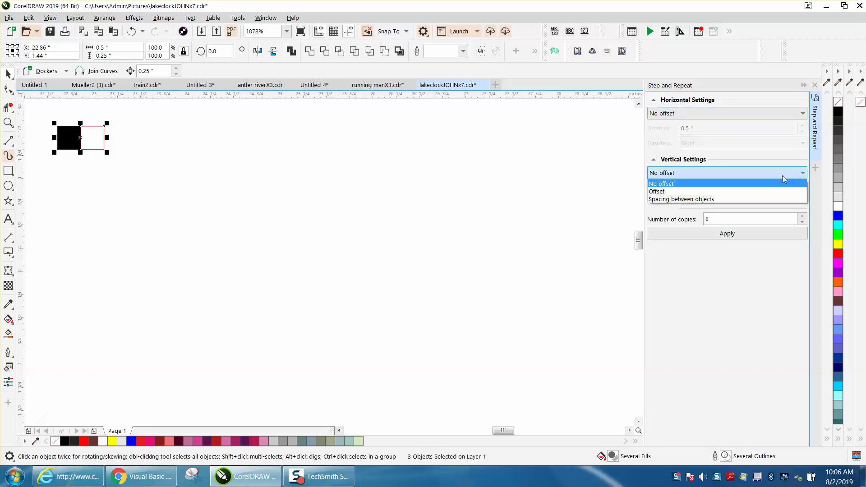
{"action": "left_click", "coordinate": [688, 191]}
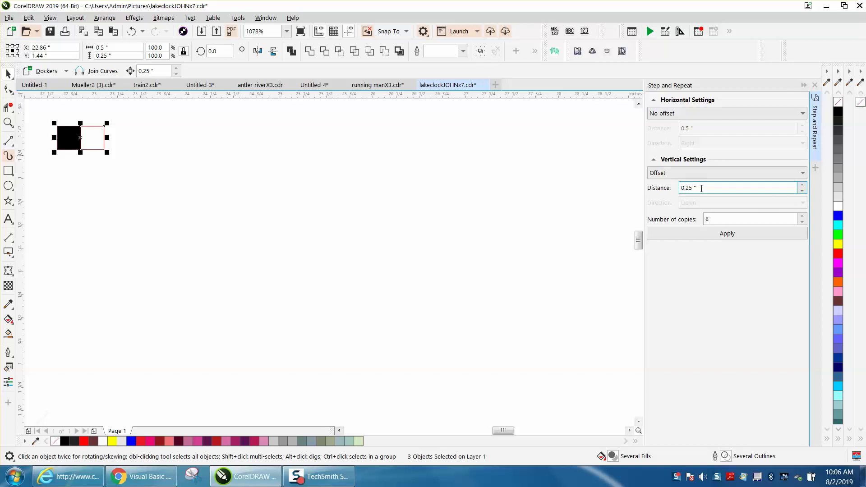
{"action": "left_click", "coordinate": [728, 235]}
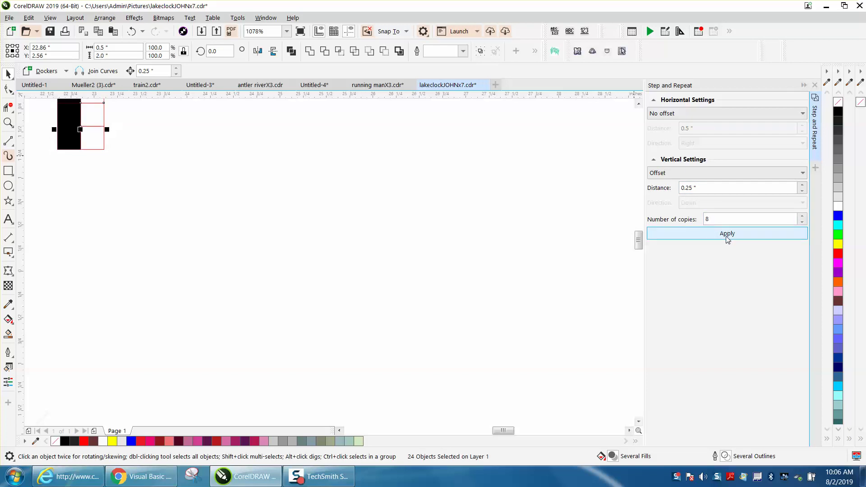
{"action": "scroll", "coordinate": [551, 238], "scroll_direction": "down", "scroll_amount": 4}
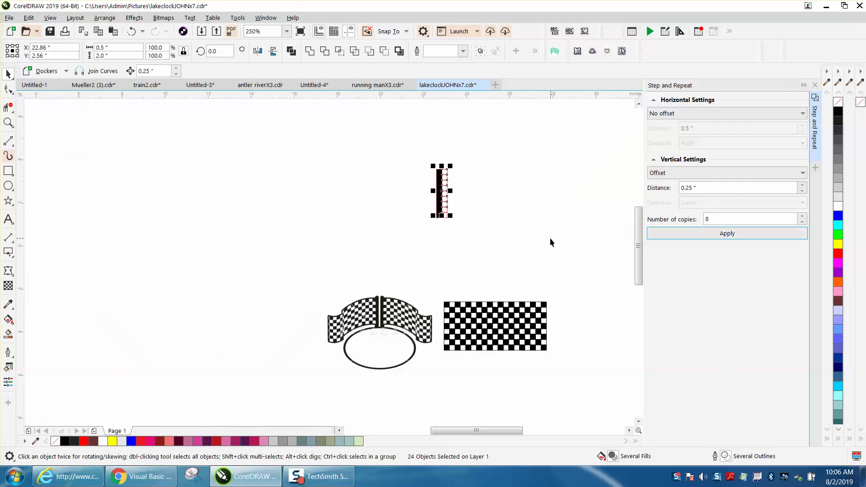
{"action": "left_click", "coordinate": [8, 123]}
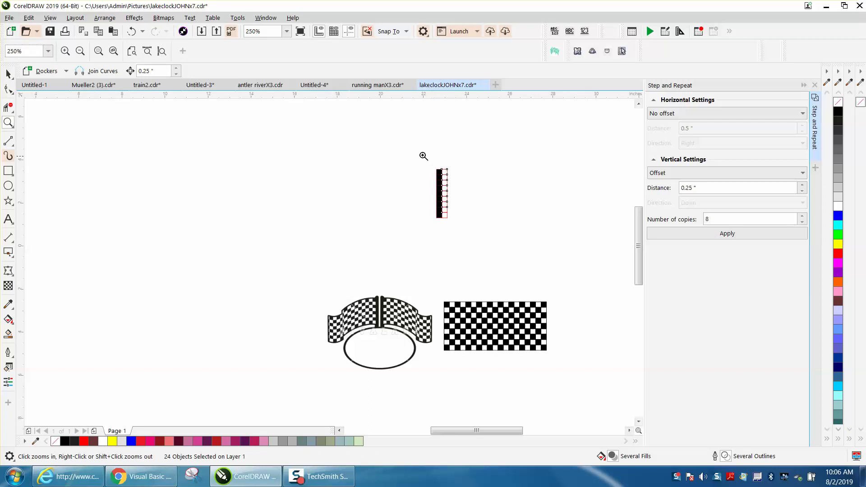
{"action": "scroll", "coordinate": [546, 241], "scroll_direction": "up", "scroll_amount": 4}
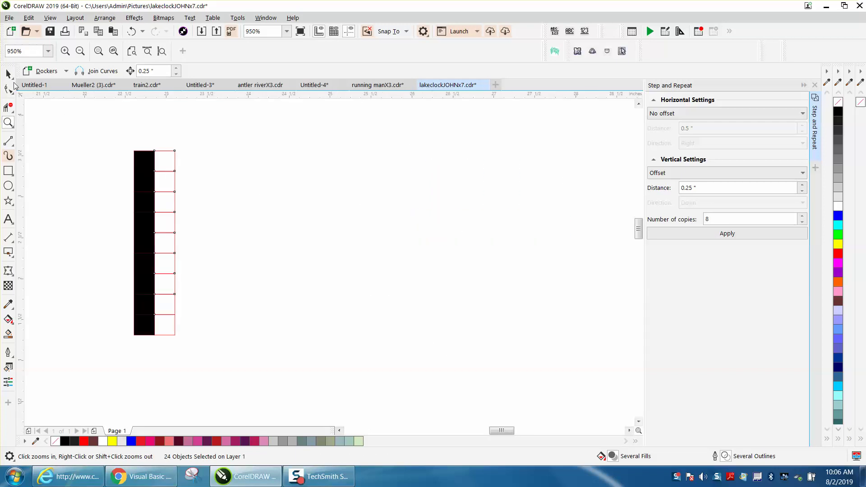
Step: Mirror rows 2, 4, 6 and 8 horizontally, then select the whole checker column
{"action": "key", "text": "space"}
{"action": "left_click_drag", "start_coordinate": [104, 156], "coordinate": [192, 200]}
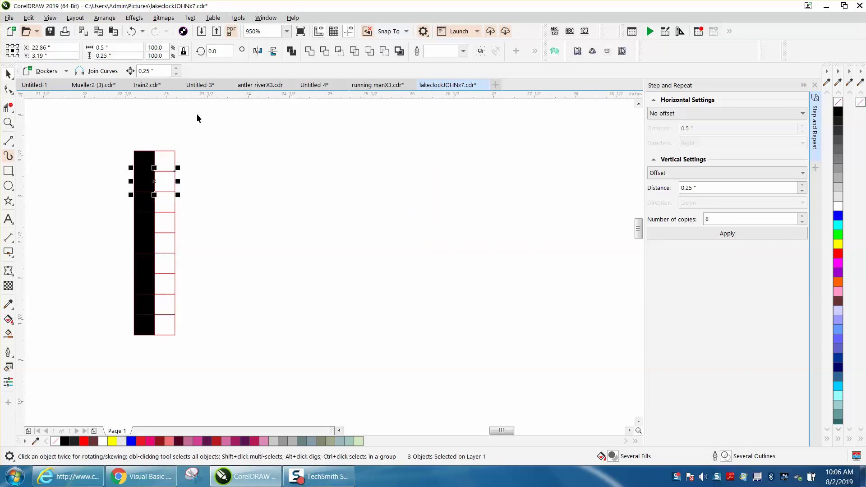
{"action": "left_click", "coordinate": [257, 51]}
{"action": "left_click_drag", "start_coordinate": [117, 200], "coordinate": [190, 238]}
{"action": "left_click", "coordinate": [257, 51]}
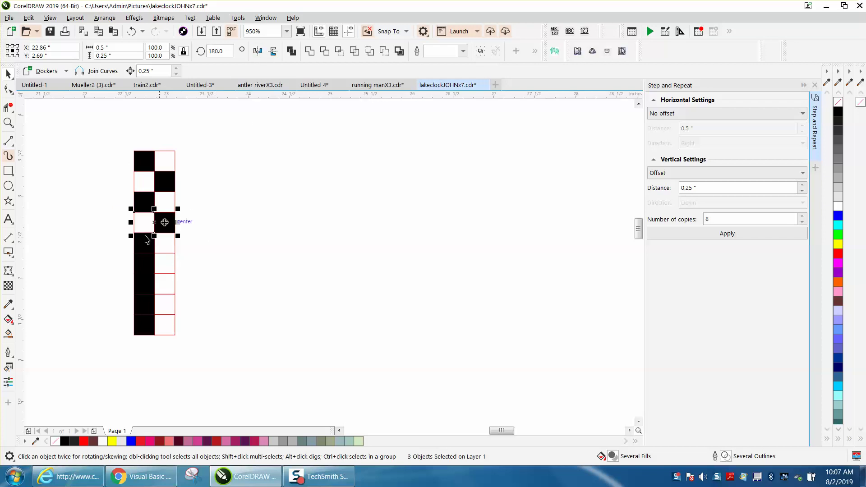
{"action": "left_click_drag", "start_coordinate": [121, 255], "coordinate": [181, 283]}
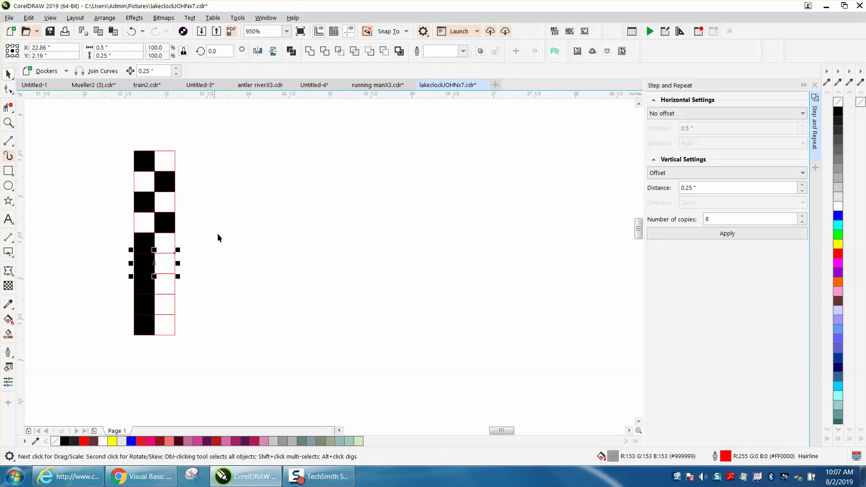
{"action": "left_click", "coordinate": [257, 50]}
{"action": "left_click_drag", "start_coordinate": [122, 292], "coordinate": [192, 321]}
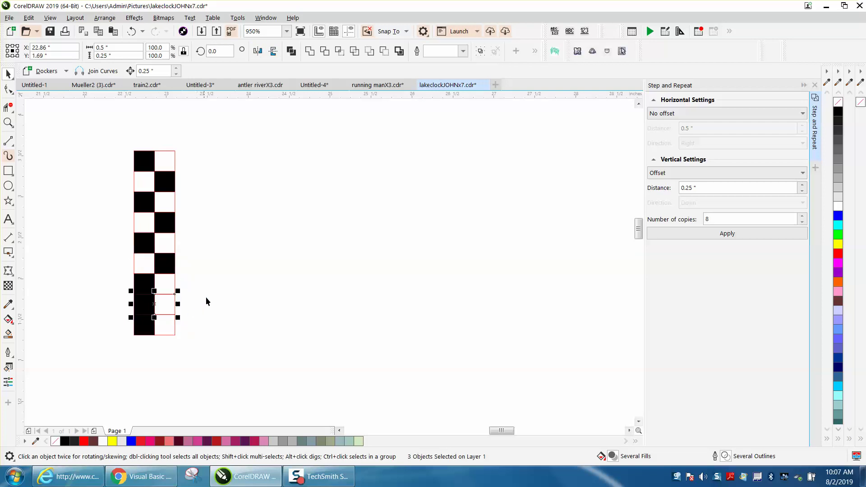
{"action": "left_click", "coordinate": [258, 50]}
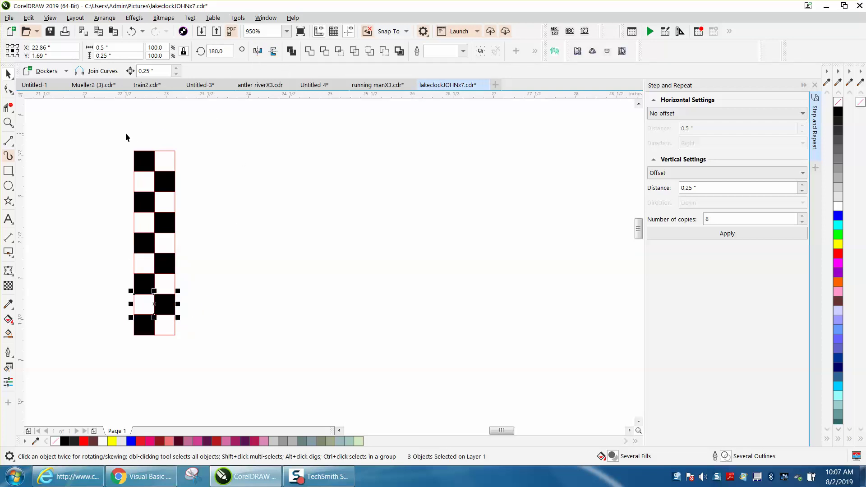
{"action": "left_click_drag", "start_coordinate": [111, 148], "coordinate": [252, 341]}
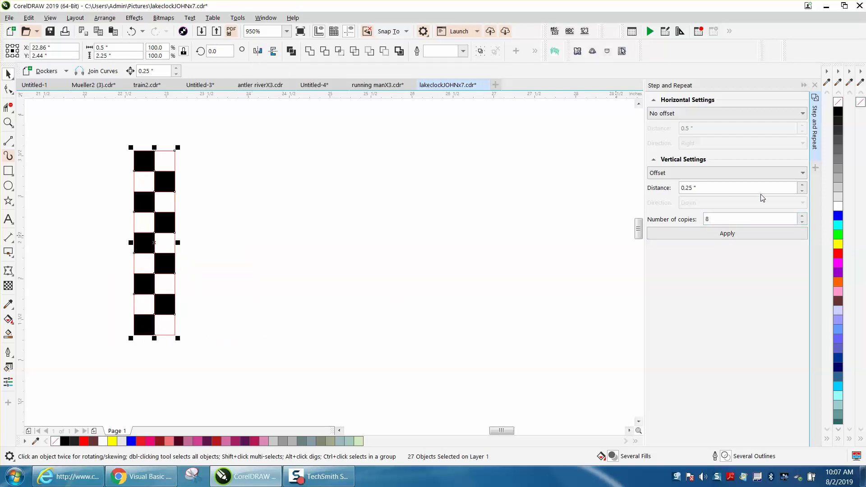
Step: Step and Repeat the column: no vertical offset, 0.5" horizontal offset, 8 copies; select everything
{"action": "left_click", "coordinate": [803, 174]}
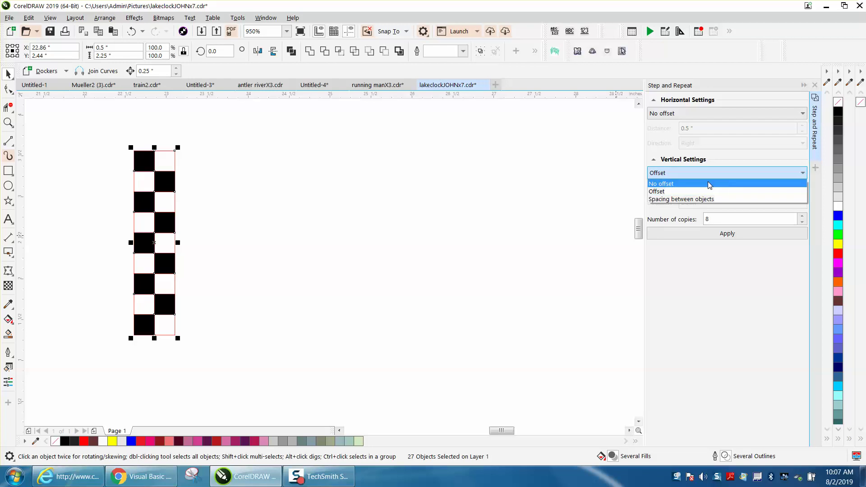
{"action": "left_click", "coordinate": [710, 185]}
{"action": "left_click", "coordinate": [804, 115]}
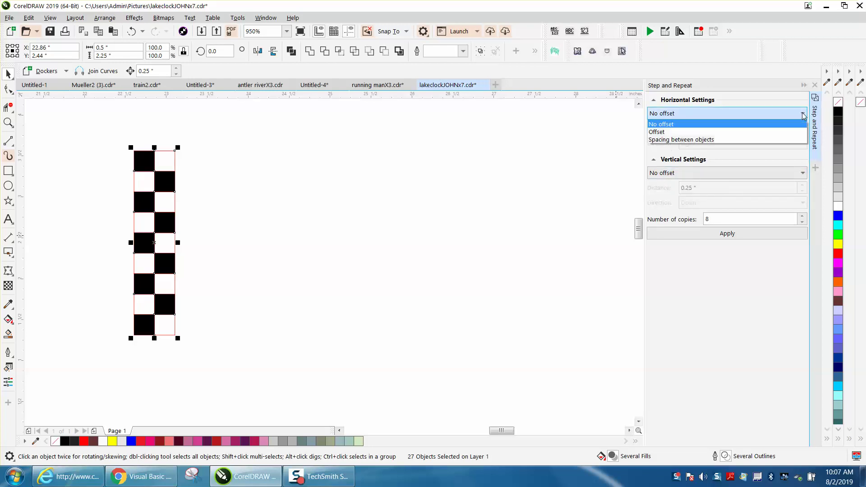
{"action": "left_click", "coordinate": [687, 132]}
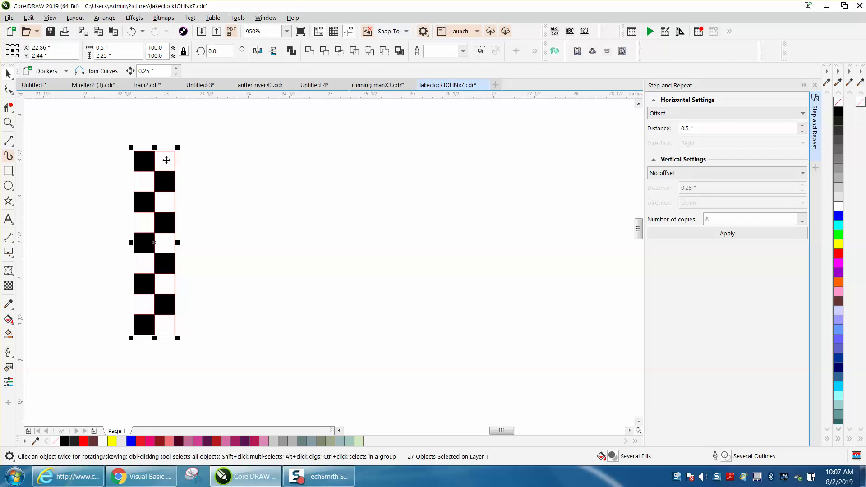
{"action": "left_click", "coordinate": [717, 234]}
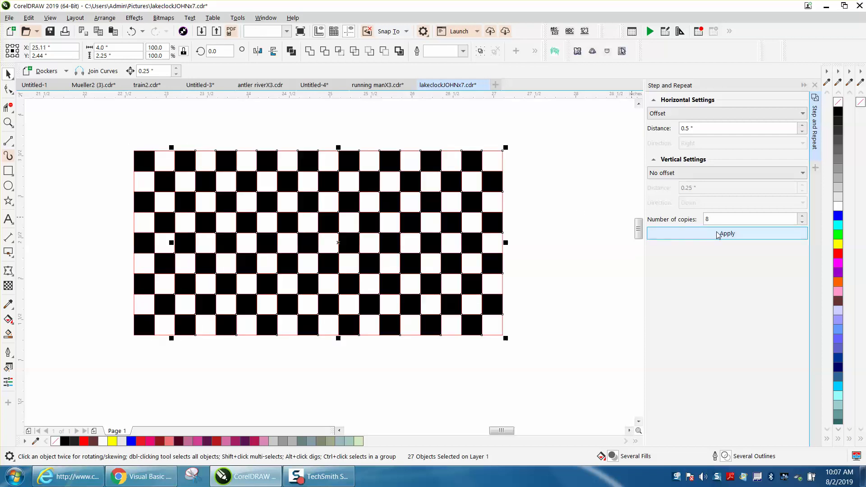
{"action": "left_click_drag", "start_coordinate": [81, 132], "coordinate": [489, 337]}
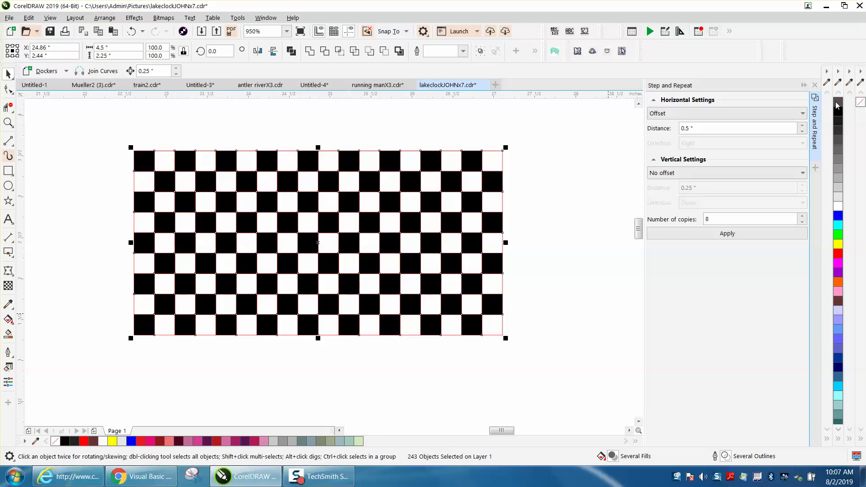
Step: Restore the squares' black fills and replace their red outlines with black
{"action": "left_click", "coordinate": [839, 103]}
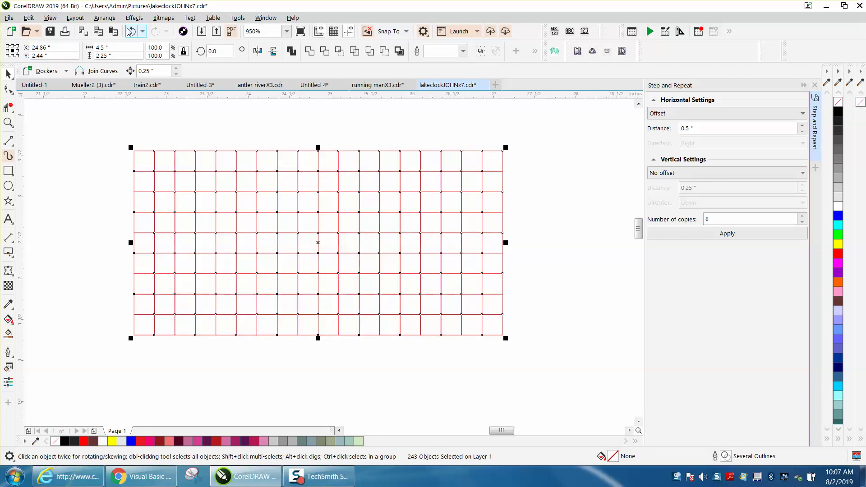
{"action": "left_click", "coordinate": [132, 31]}
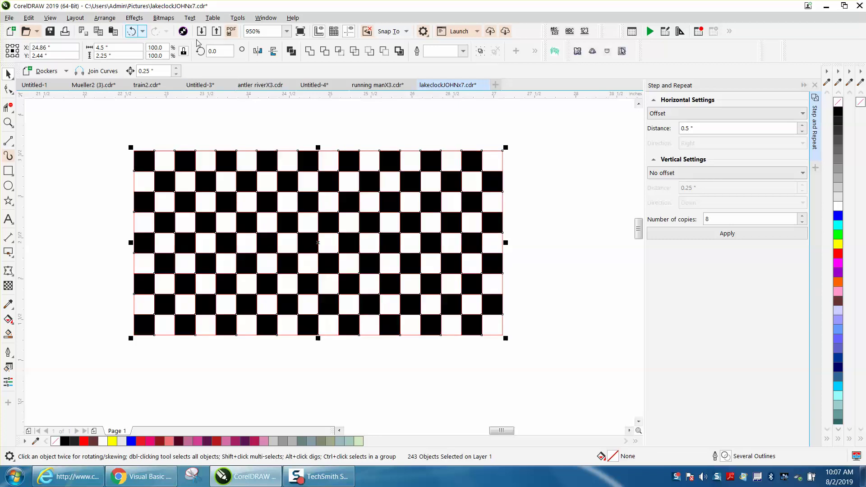
{"action": "right_click", "coordinate": [840, 106]}
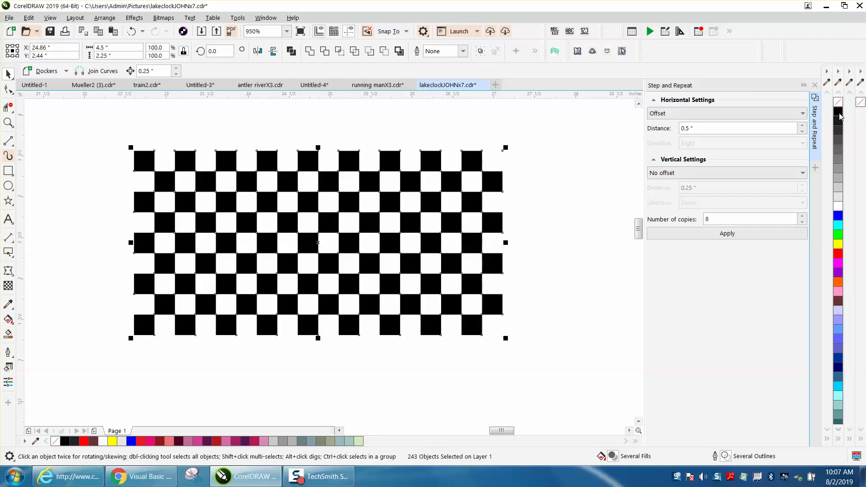
{"action": "right_click", "coordinate": [841, 116]}
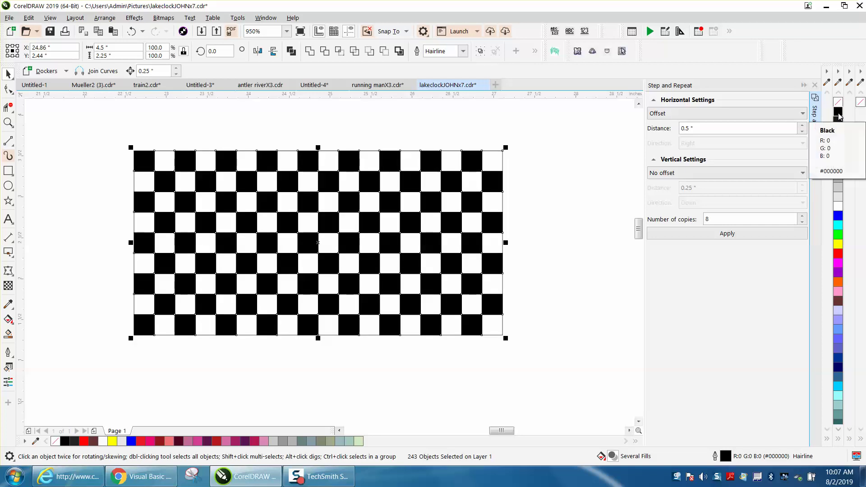
Step: Set the squares' outline width to 1.0 pt with Scale with object enabled
{"action": "double_click", "coordinate": [726, 457]}
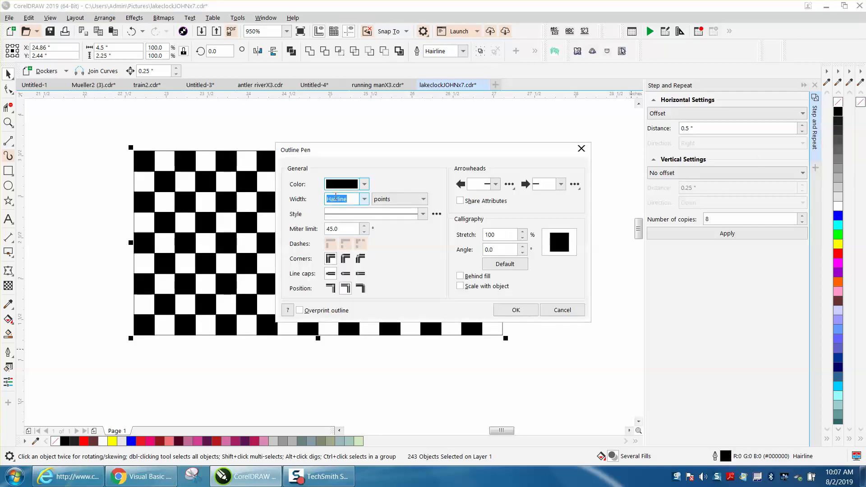
{"action": "left_click", "coordinate": [364, 199]}
{"action": "key", "text": "Down"}
{"action": "key", "text": "Down"}
{"action": "key", "text": "Down"}
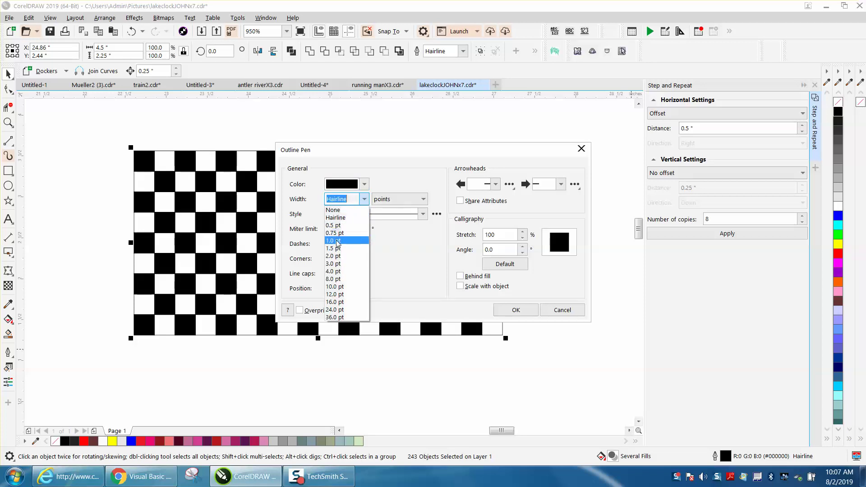
{"action": "key", "text": "Return"}
{"action": "left_click", "coordinate": [460, 286]}
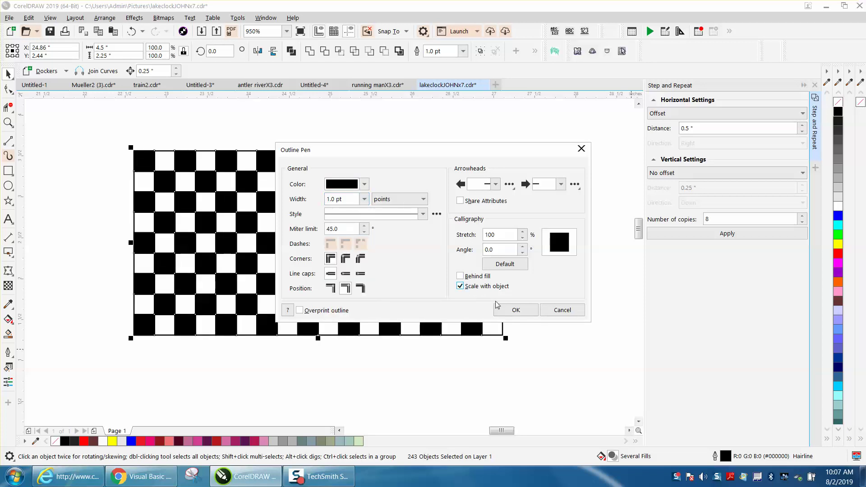
{"action": "left_click", "coordinate": [515, 310]}
Step: Group the 243 checkerboard squares and move the group down-left above the flag artwork
{"action": "scroll", "coordinate": [409, 280], "scroll_direction": "down", "scroll_amount": 2}
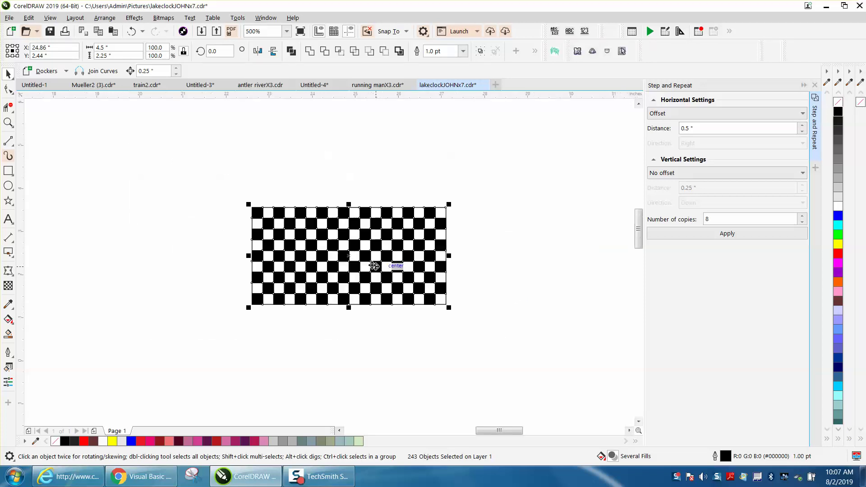
{"action": "left_click_drag", "start_coordinate": [236, 193], "coordinate": [510, 334]}
{"action": "key", "text": "ctrl+g"}
{"action": "scroll", "coordinate": [478, 316], "scroll_direction": "down", "scroll_amount": 2}
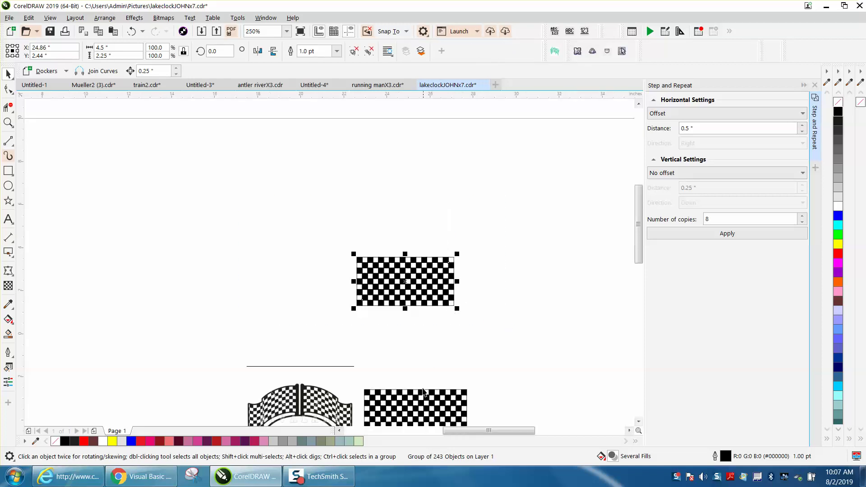
{"action": "left_click_drag", "start_coordinate": [426, 283], "coordinate": [308, 334]}
Step: Zoom in on the checkerboard area and select the lower-right checkerboard
{"action": "left_click", "coordinate": [8, 123]}
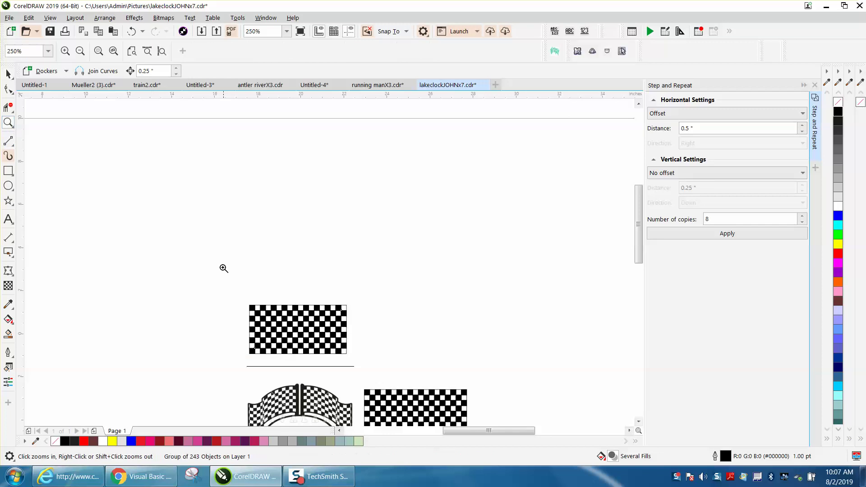
{"action": "left_click_drag", "start_coordinate": [221, 269], "coordinate": [464, 434]}
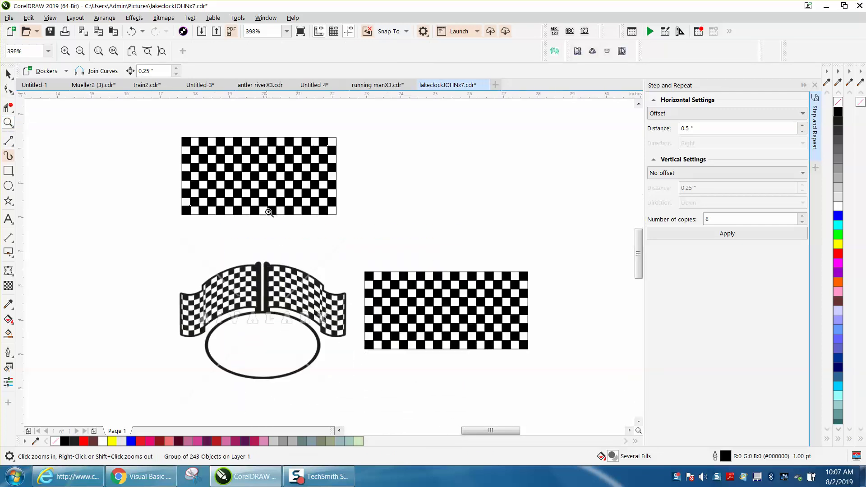
{"action": "left_click", "coordinate": [8, 74]}
{"action": "left_click", "coordinate": [412, 301]}
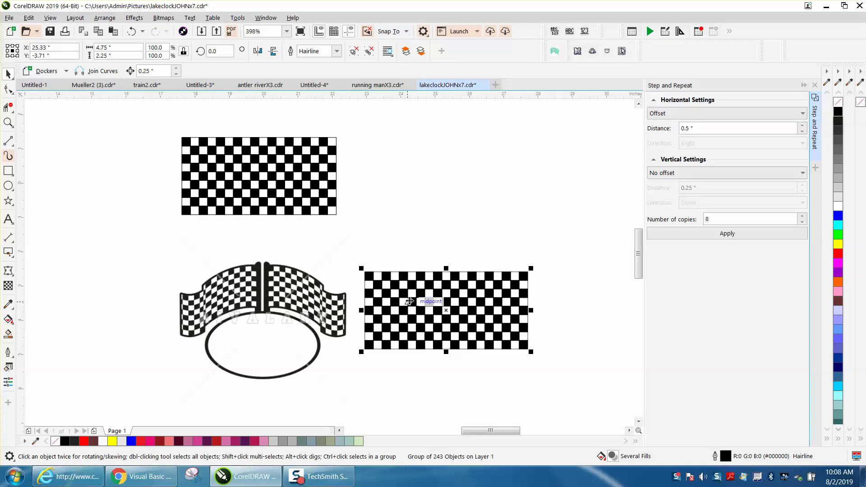
Step: Apply an Envelope to the checkerboard, dragging its right-side nodes to bend it into a wave
{"action": "left_click", "coordinate": [12, 274]}
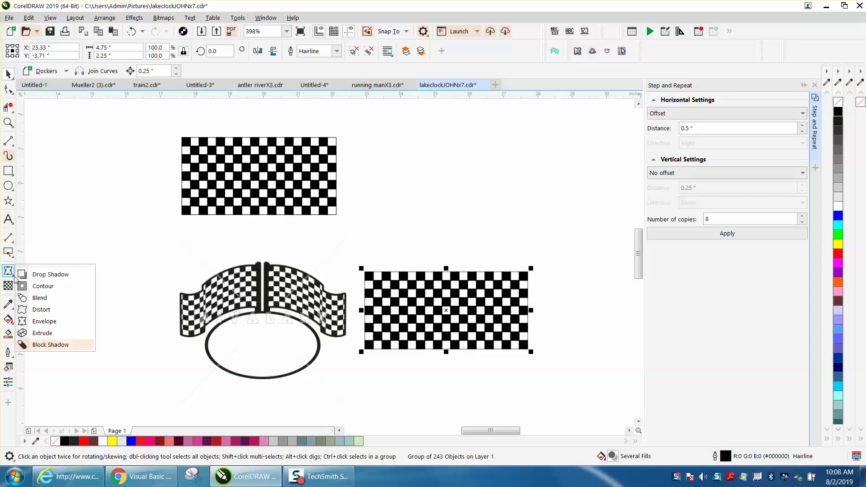
{"action": "left_click", "coordinate": [44, 321]}
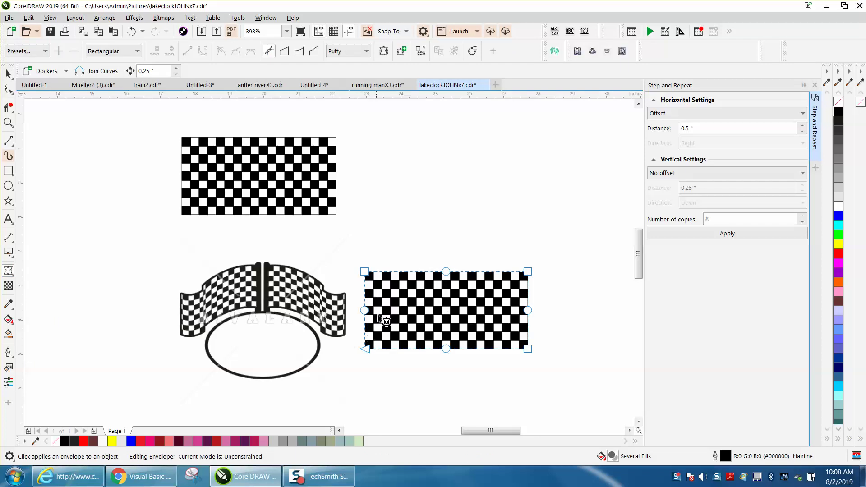
{"action": "left_click_drag", "start_coordinate": [415, 255], "coordinate": [560, 368]}
{"action": "left_click_drag", "start_coordinate": [531, 311], "coordinate": [532, 329]}
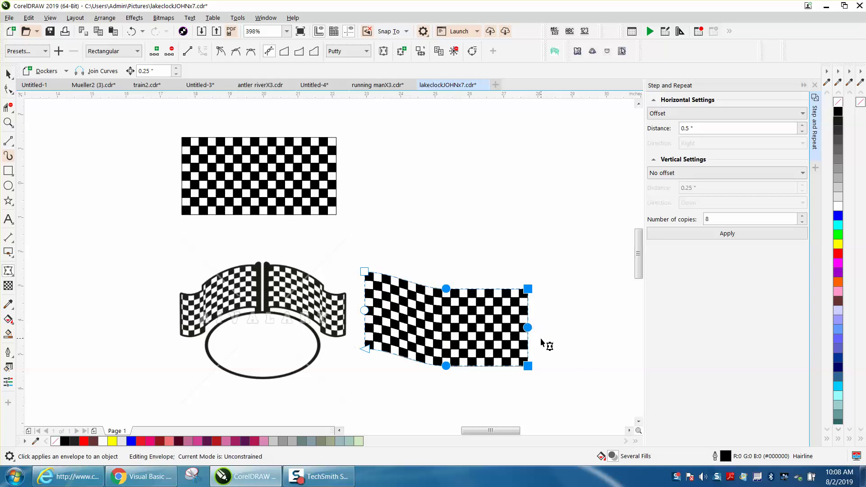
{"action": "left_click", "coordinate": [542, 339]}
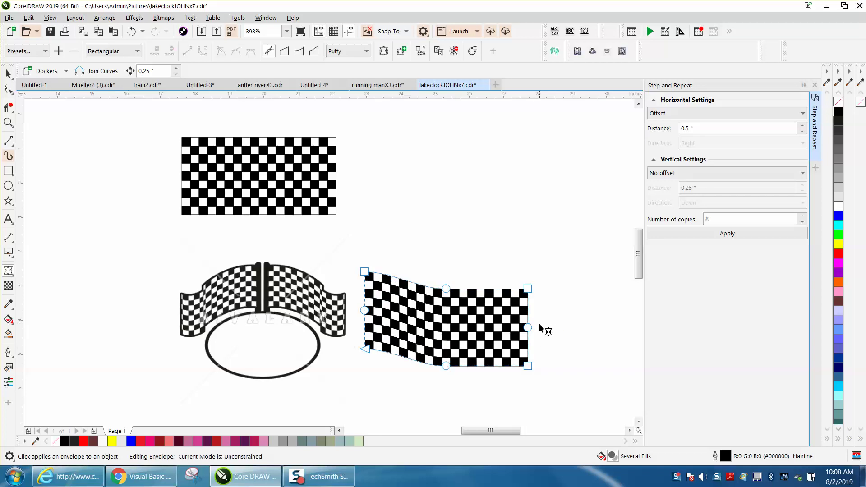
{"action": "left_click_drag", "start_coordinate": [514, 281], "coordinate": [529, 349]}
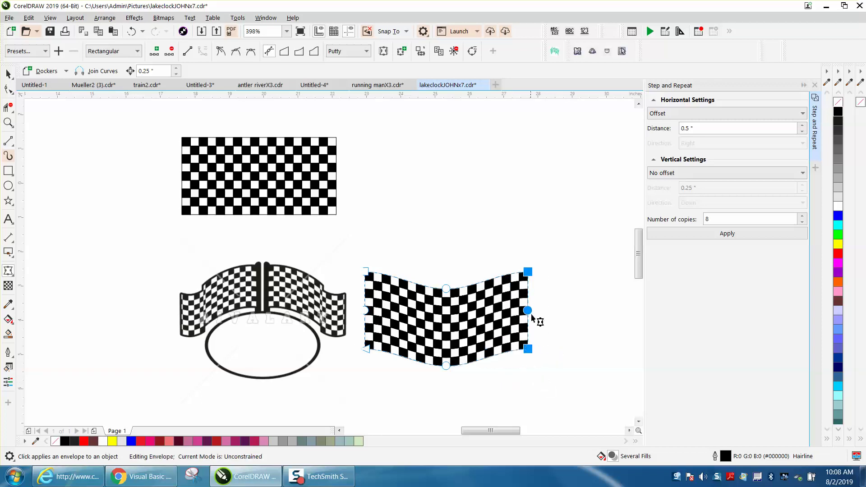
{"action": "left_click", "coordinate": [528, 271]}
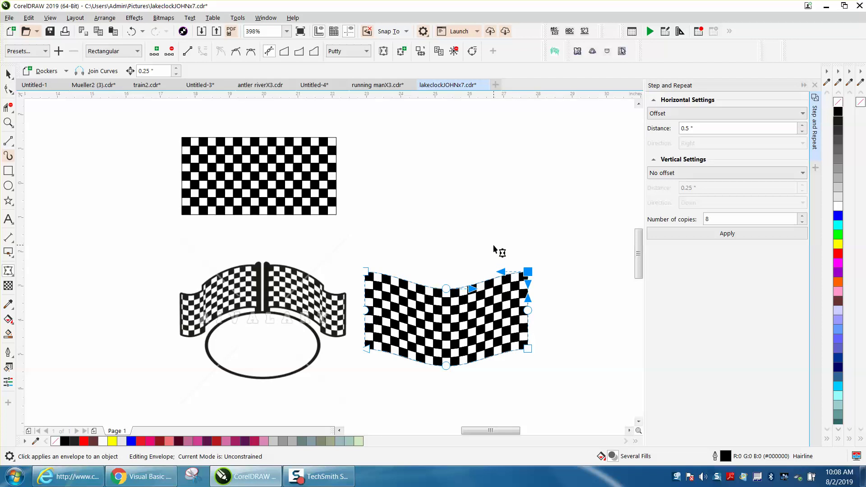
{"action": "left_click", "coordinate": [8, 75]}
Step: Set the nudge distance to 0.05 inch
{"action": "left_click", "coordinate": [376, 123]}
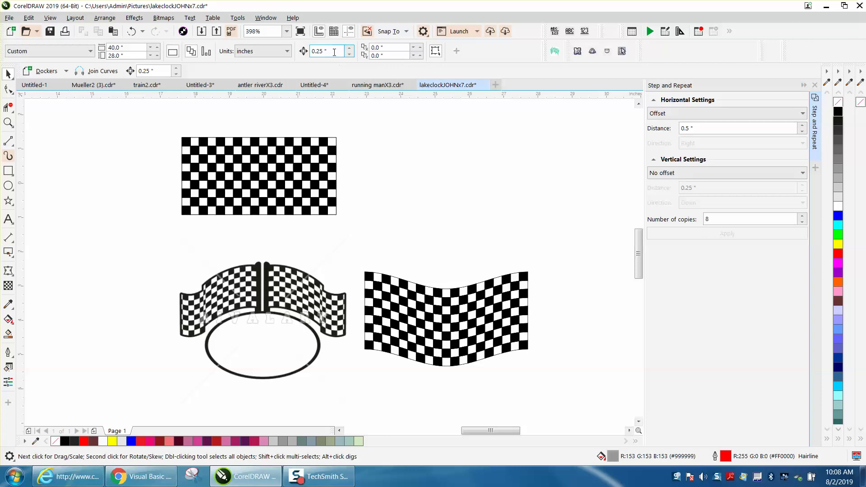
{"action": "key", "text": "BackSpace"}
{"action": "type", "text": ".05"}
Step: Nudge the flag's top-right envelope corner down and drag its handle to soften the top edge curve
{"action": "left_click", "coordinate": [8, 122]}
{"action": "left_click_drag", "start_coordinate": [355, 252], "coordinate": [522, 354]}
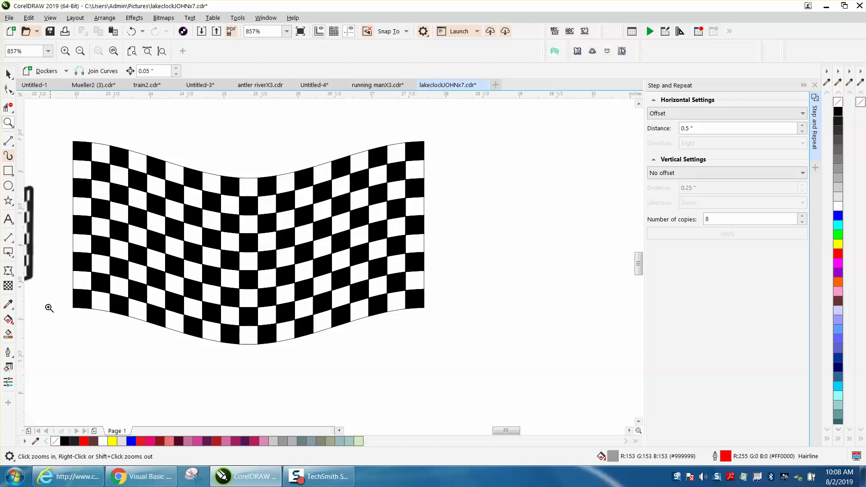
{"action": "left_click", "coordinate": [10, 271]}
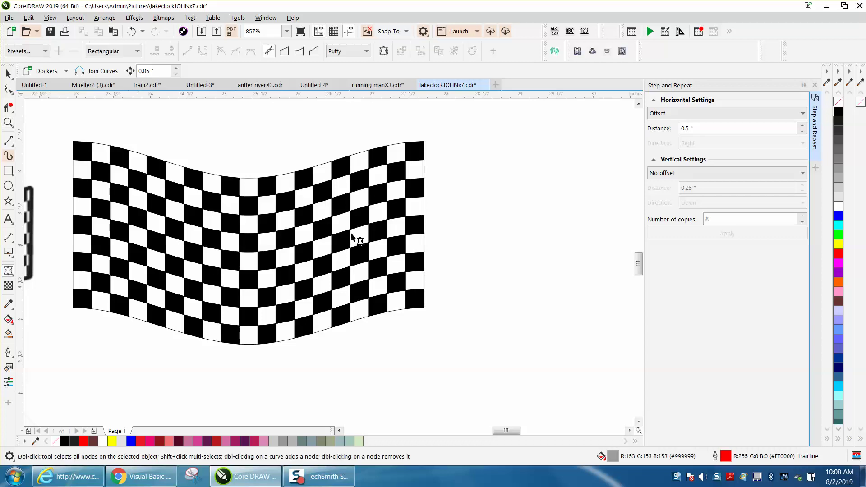
{"action": "left_click", "coordinate": [423, 144]}
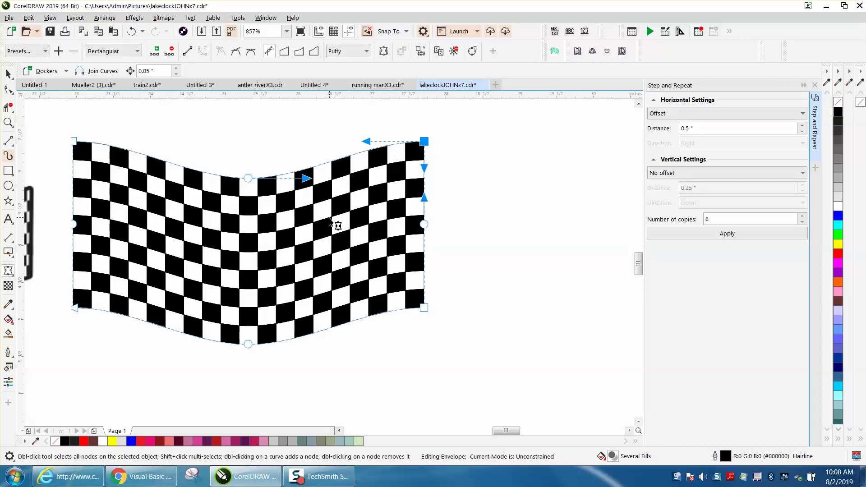
{"action": "key", "text": "Down"}
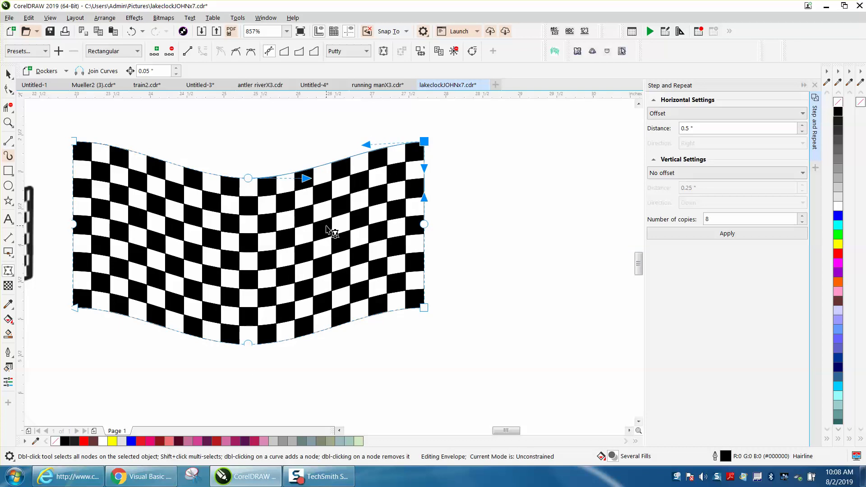
{"action": "left_click", "coordinate": [423, 309]}
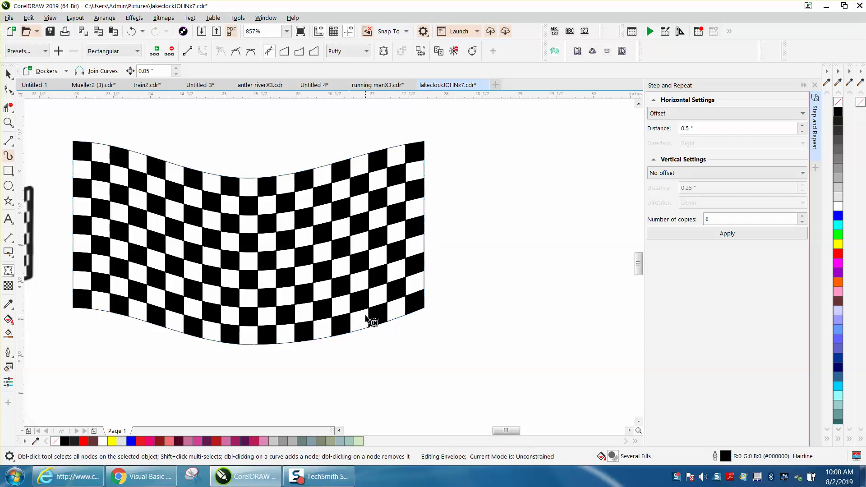
{"action": "left_click", "coordinate": [424, 142]}
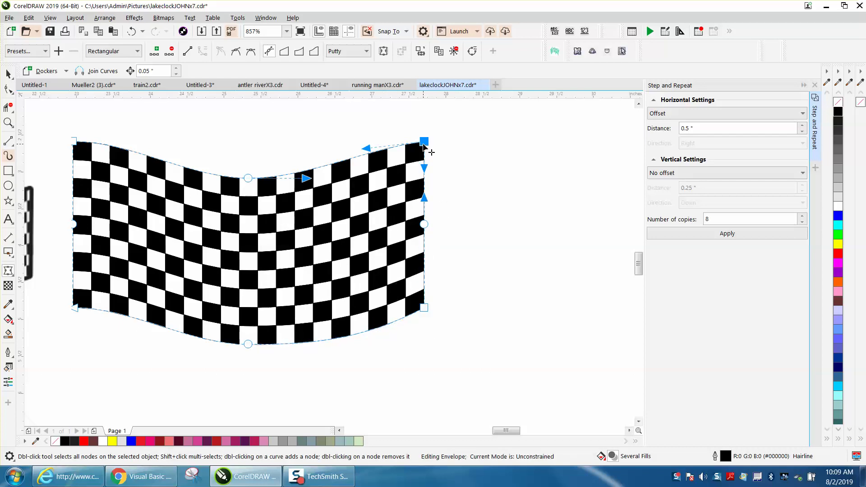
{"action": "left_click_drag", "start_coordinate": [383, 150], "coordinate": [344, 193]}
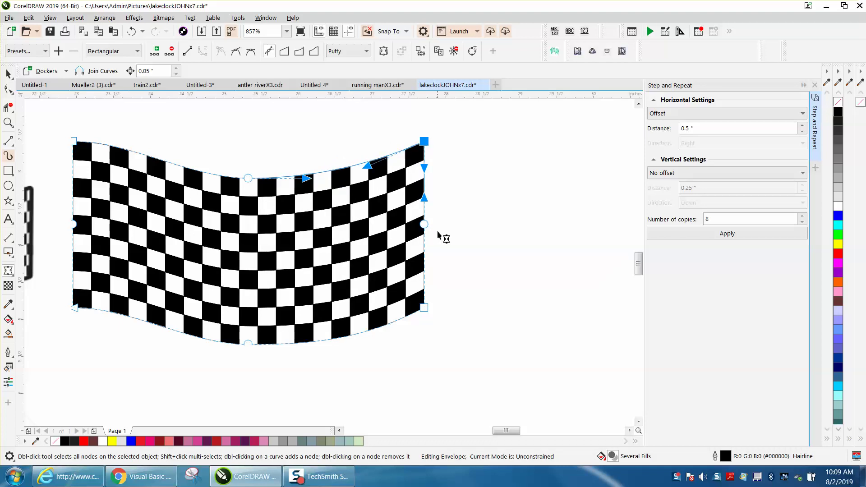
{"action": "left_click", "coordinate": [447, 244]}
{"action": "scroll", "coordinate": [482, 275], "scroll_direction": "down", "scroll_amount": 2}
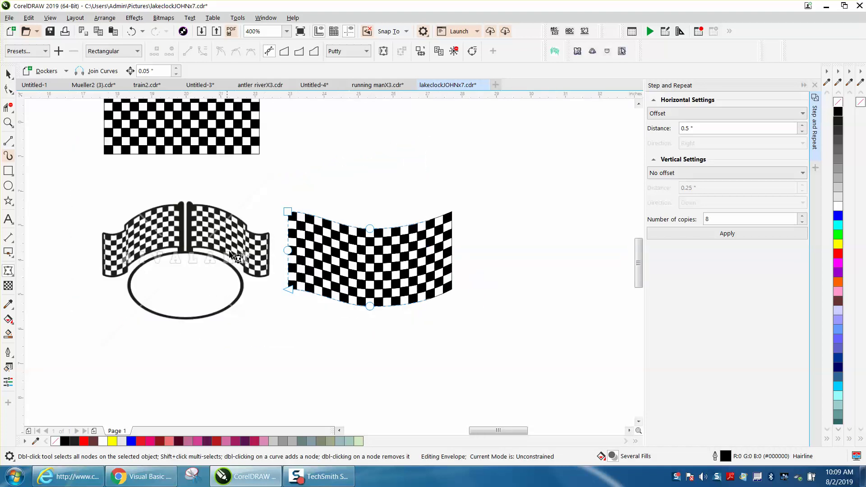
Step: Drag the top-right and bottom-right envelope handles to curve both right-end edges upward
{"action": "double_click", "coordinate": [420, 225]}
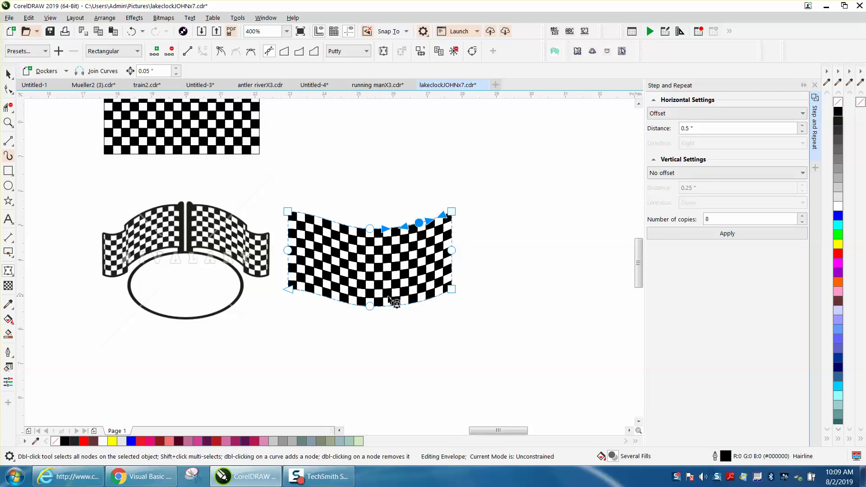
{"action": "left_click", "coordinate": [8, 122]}
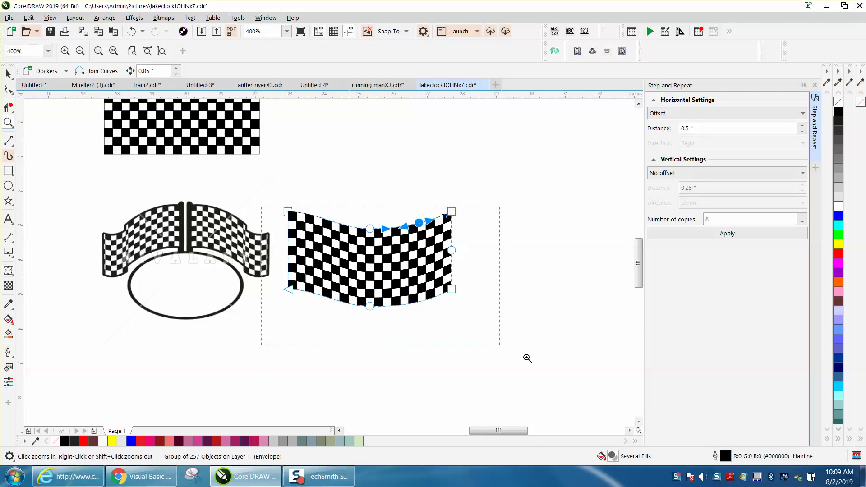
{"action": "left_click_drag", "start_coordinate": [576, 375], "coordinate": [261, 208]}
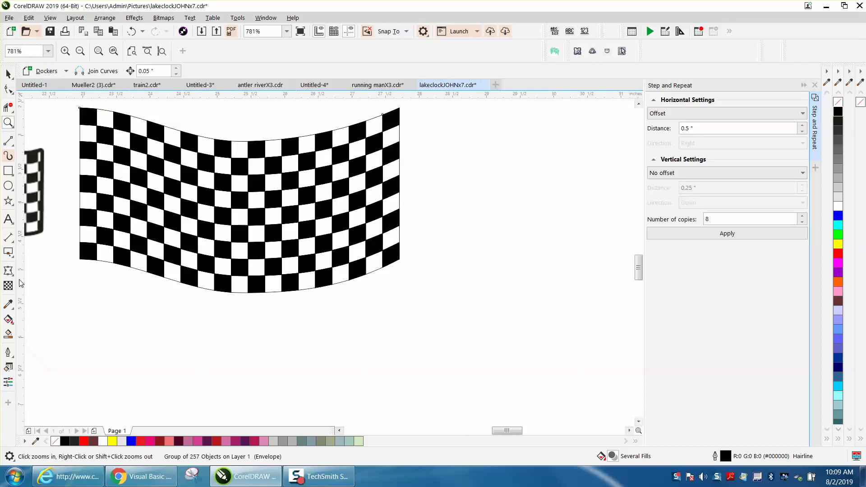
{"action": "left_click", "coordinate": [8, 271]}
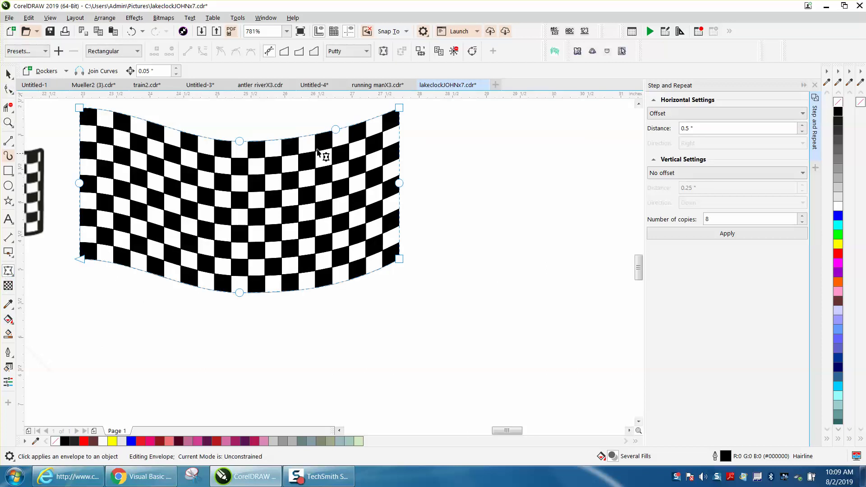
{"action": "left_click", "coordinate": [335, 130]}
{"action": "left_click_drag", "start_coordinate": [355, 124], "coordinate": [353, 112]}
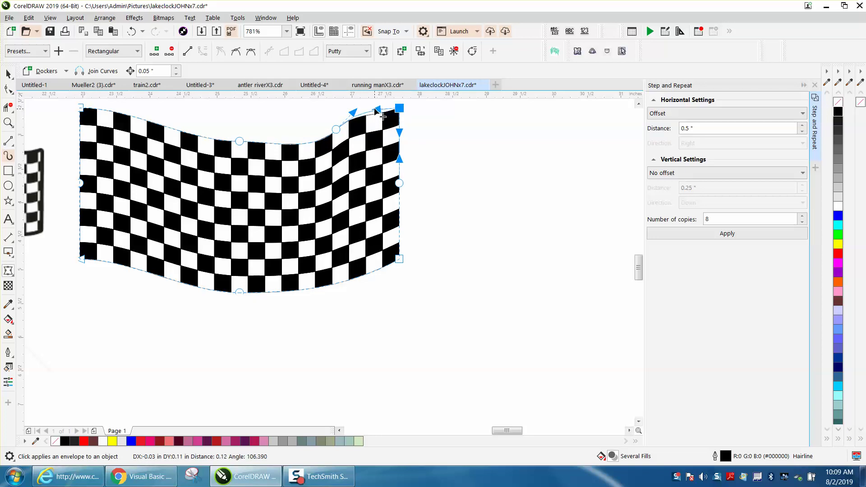
{"action": "left_click_drag", "start_coordinate": [383, 117], "coordinate": [382, 114]}
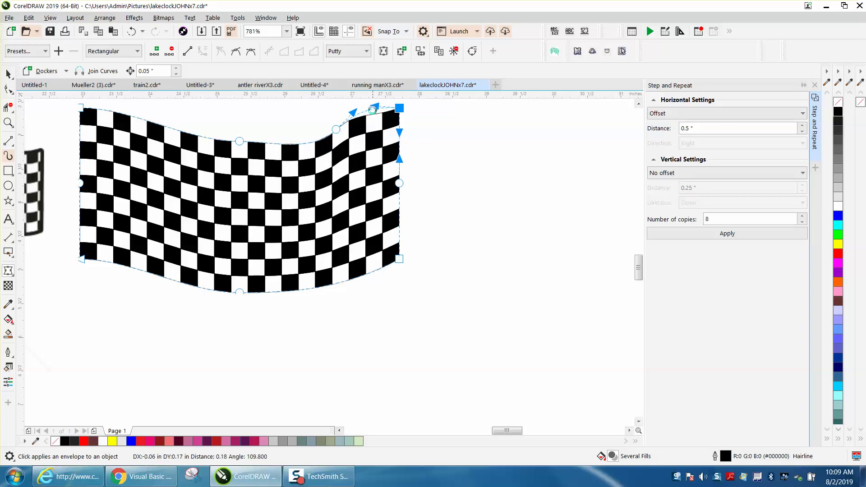
{"action": "left_click", "coordinate": [337, 284]}
{"action": "left_click_drag", "start_coordinate": [355, 279], "coordinate": [375, 258]}
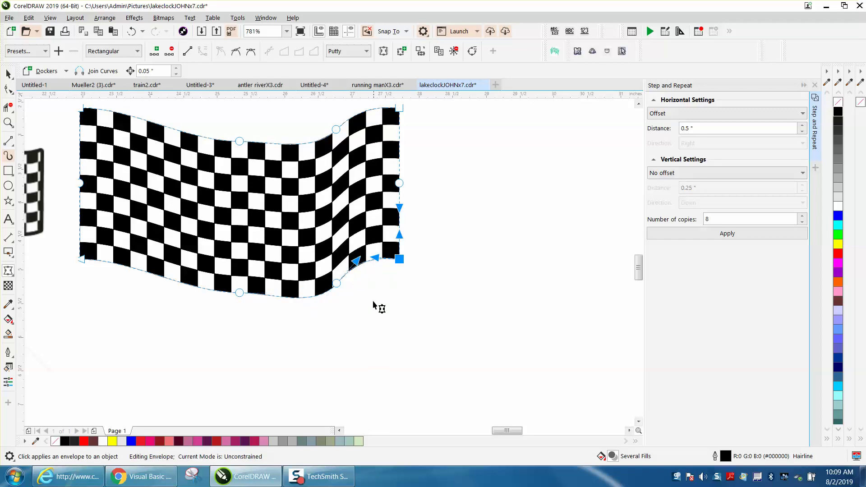
{"action": "scroll", "coordinate": [377, 307], "scroll_direction": "down", "scroll_amount": 2}
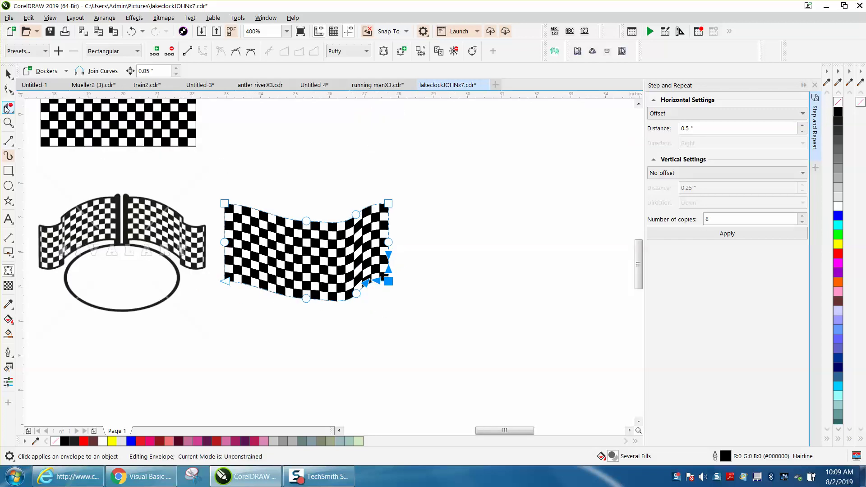
Step: Narrow the waving flag from its left side to 4.25 in (89.5%)
{"action": "left_click", "coordinate": [8, 74]}
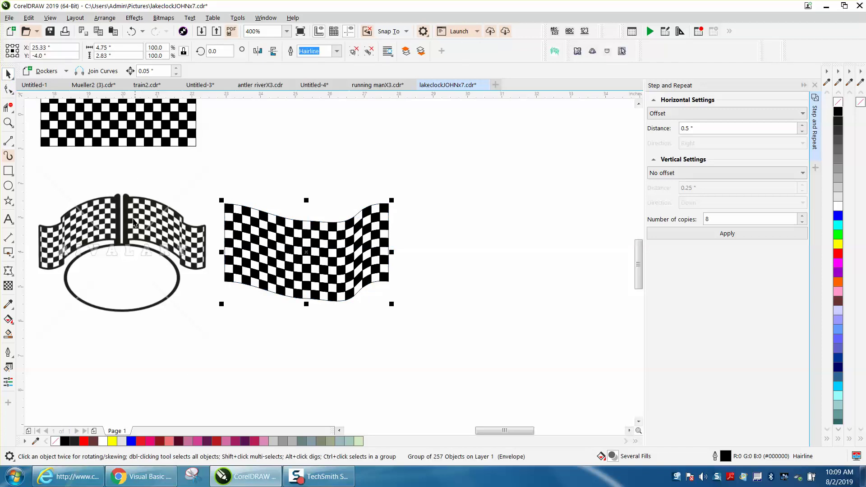
{"action": "left_click", "coordinate": [8, 122]}
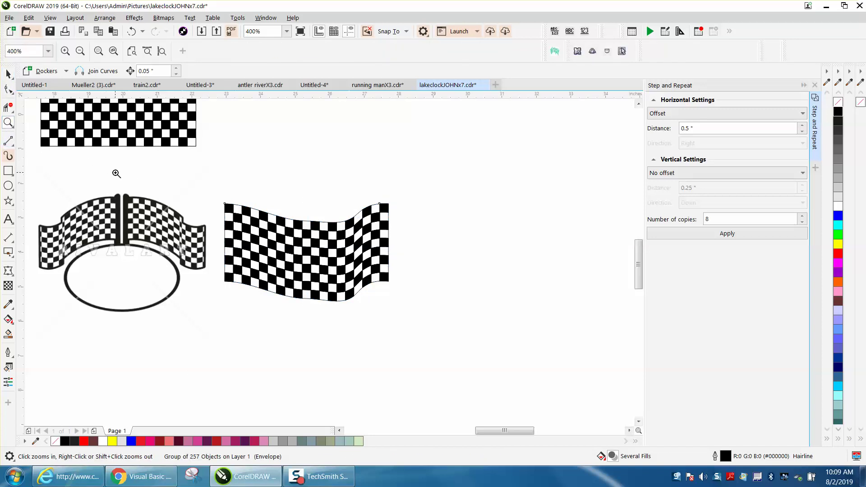
{"action": "left_click_drag", "start_coordinate": [112, 189], "coordinate": [517, 320]}
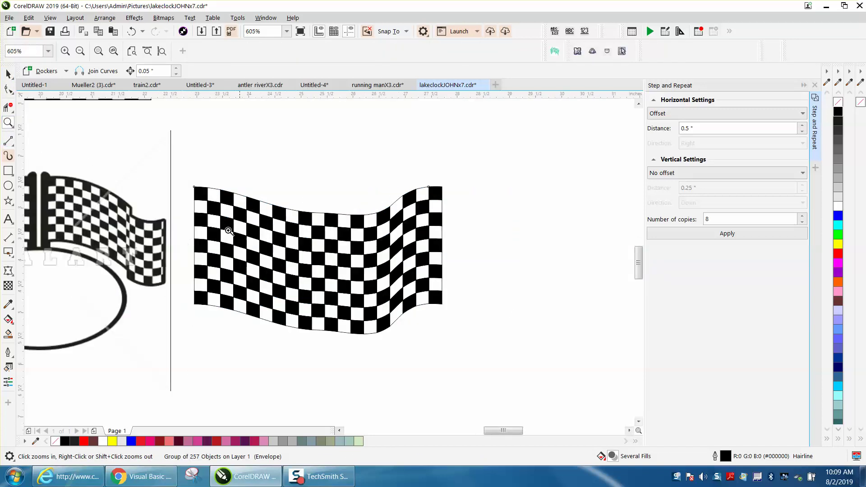
{"action": "left_click", "coordinate": [8, 74]}
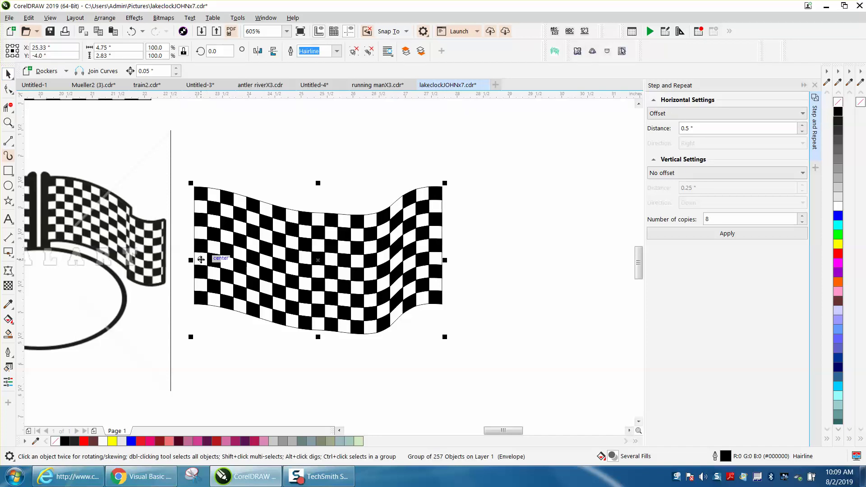
{"action": "left_click_drag", "start_coordinate": [236, 264], "coordinate": [208, 257]}
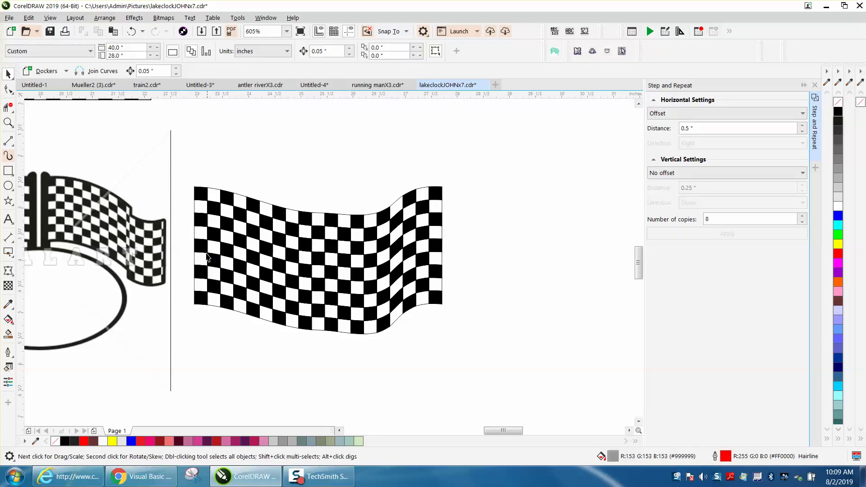
{"action": "left_click", "coordinate": [202, 201]}
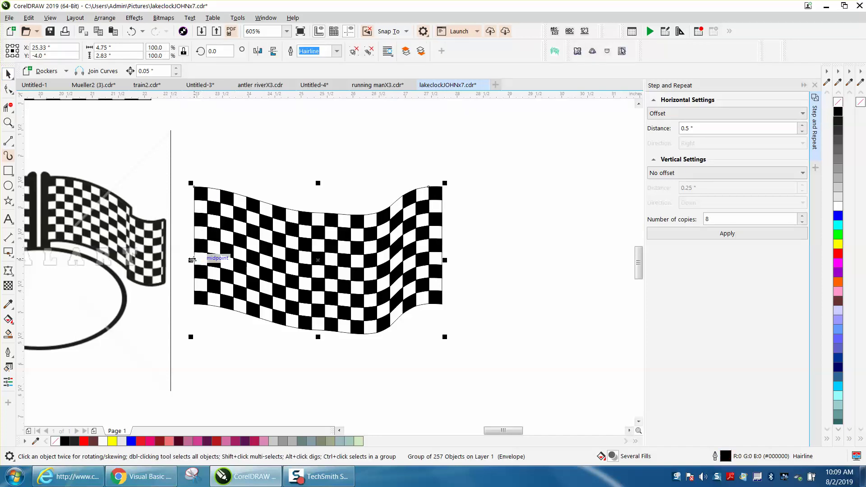
{"action": "left_click_drag", "start_coordinate": [195, 260], "coordinate": [220, 261]}
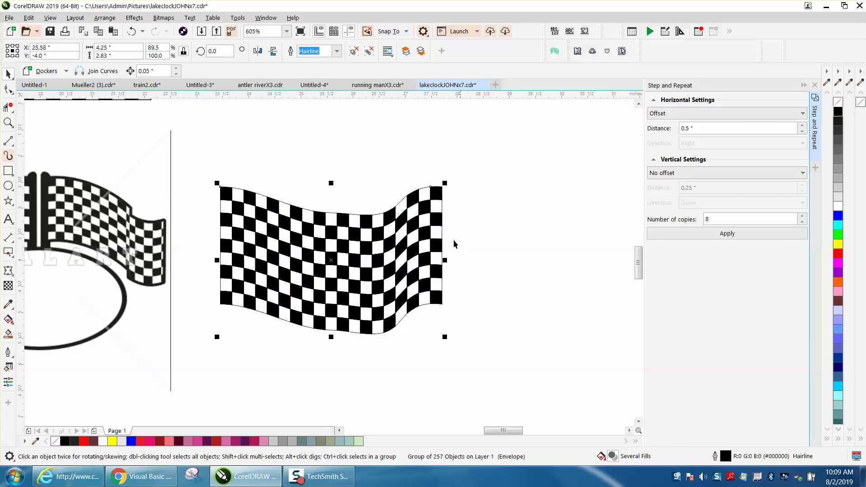
{"action": "left_click", "coordinate": [8, 170]}
Step: Draw a tall pole at the flag's left edge, fill it black with no outline, and narrow it to 0.29 in
{"action": "left_click_drag", "start_coordinate": [206, 177], "coordinate": [226, 316]}
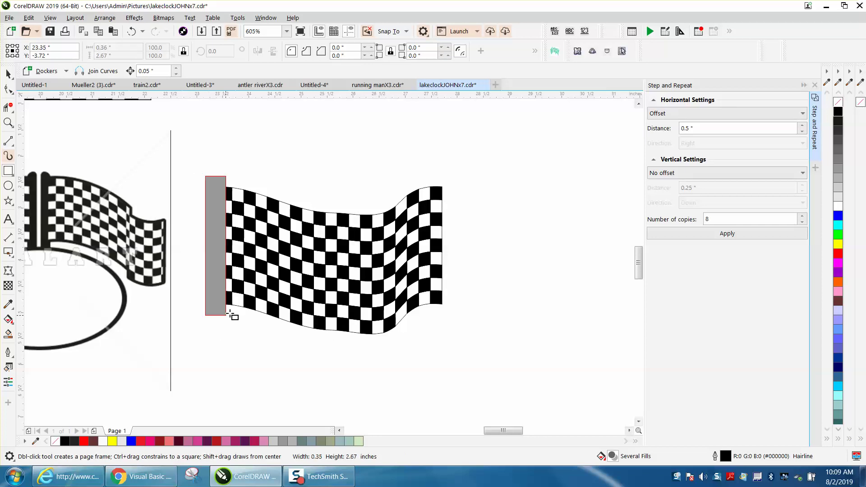
{"action": "left_click", "coordinate": [838, 112]}
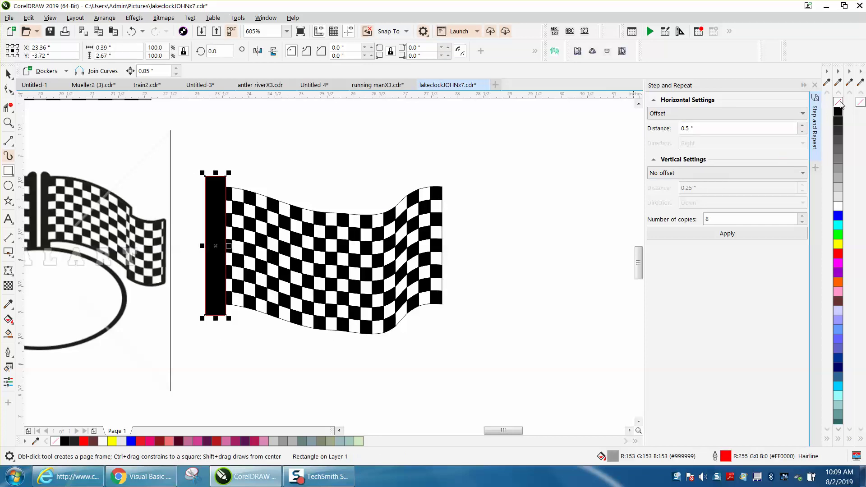
{"action": "right_click", "coordinate": [839, 102]}
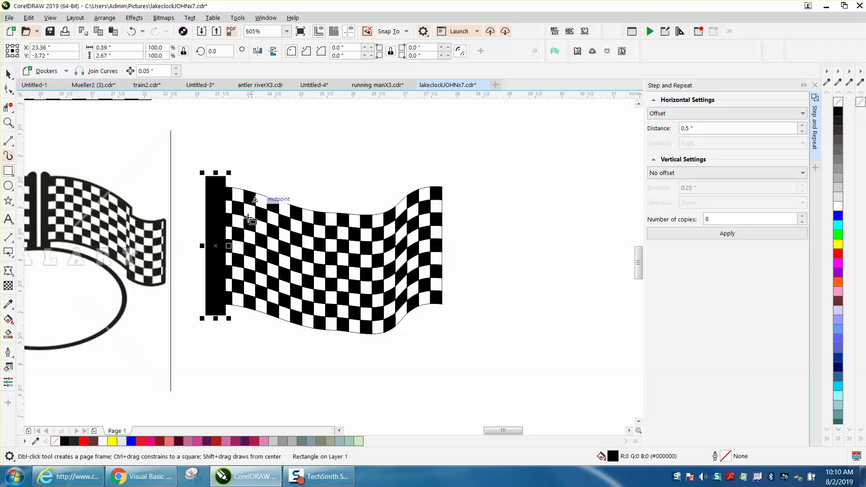
{"action": "left_click_drag", "start_coordinate": [229, 246], "coordinate": [221, 247]}
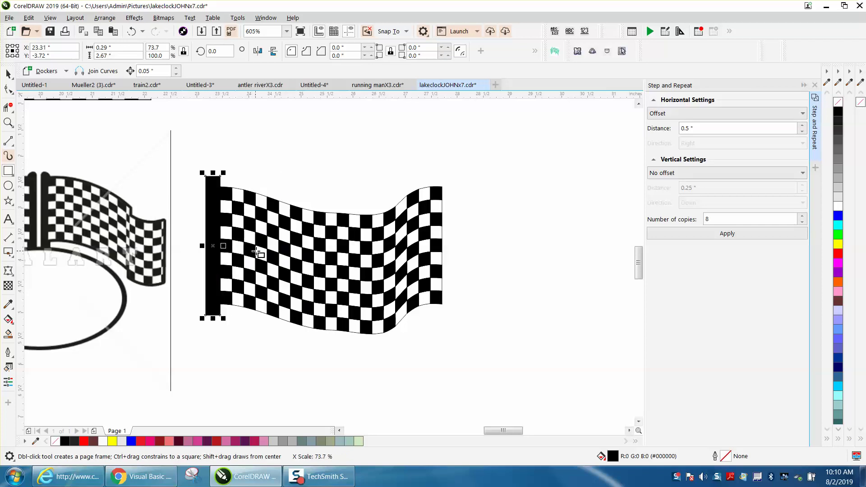
{"action": "left_click", "coordinate": [8, 185]}
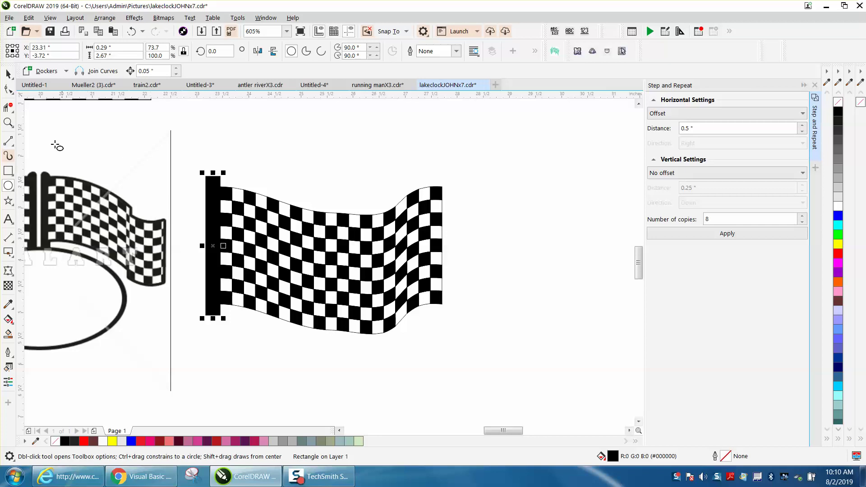
Step: Zoom in on the pole top and draw a circle 0.29 in wide above it
{"action": "left_click", "coordinate": [8, 122]}
{"action": "left_click_drag", "start_coordinate": [183, 162], "coordinate": [286, 220]}
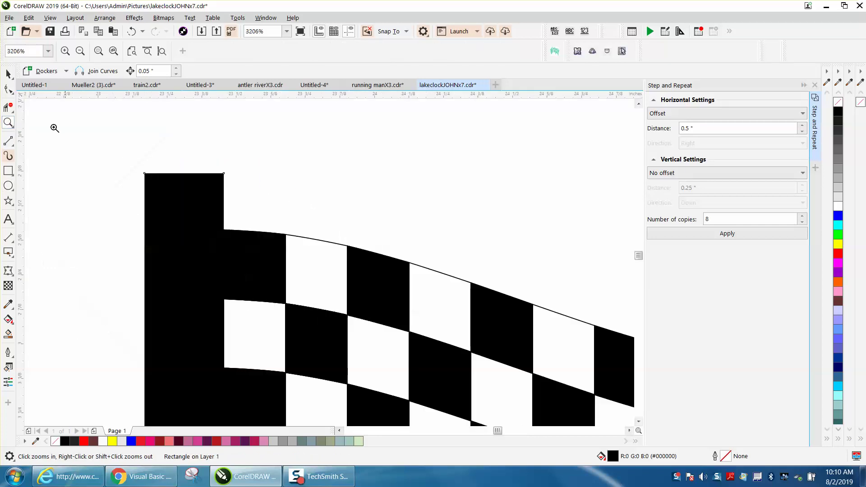
{"action": "left_click", "coordinate": [8, 185]}
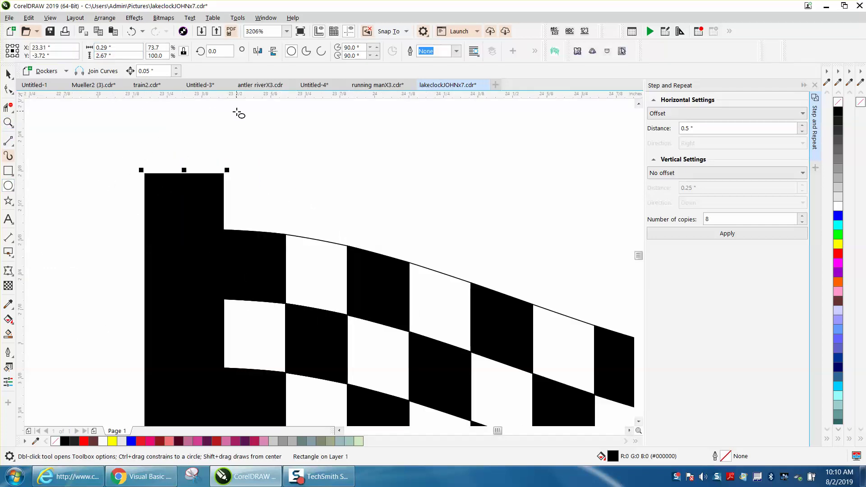
{"action": "left_click_drag", "start_coordinate": [236, 111], "coordinate": [176, 172]}
{"action": "left_click", "coordinate": [111, 47]}
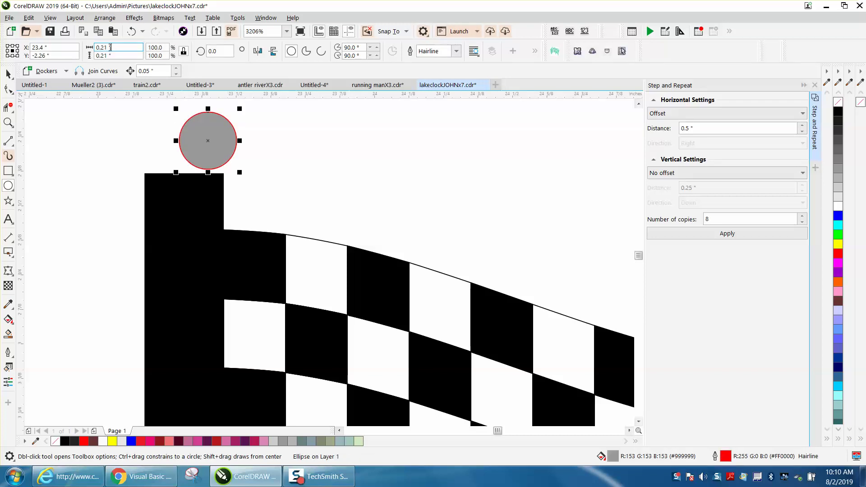
{"action": "type", "text": ".2"}
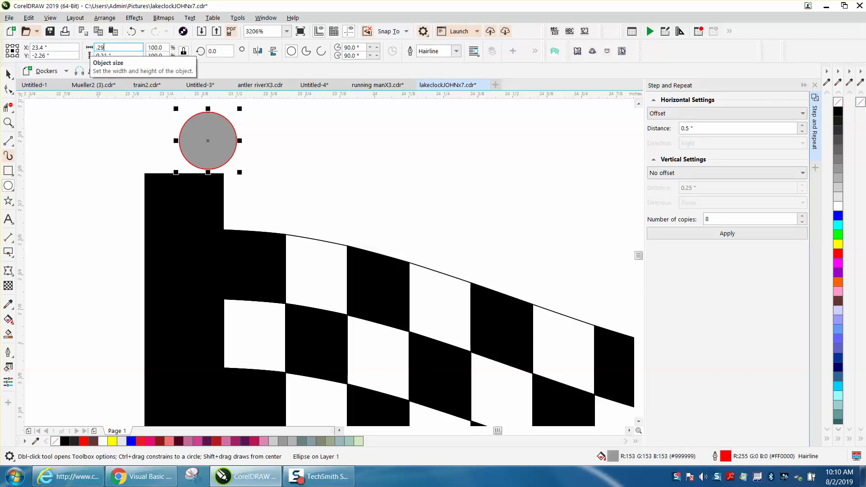
{"action": "type", "text": "9"}
{"action": "key", "text": "Return"}
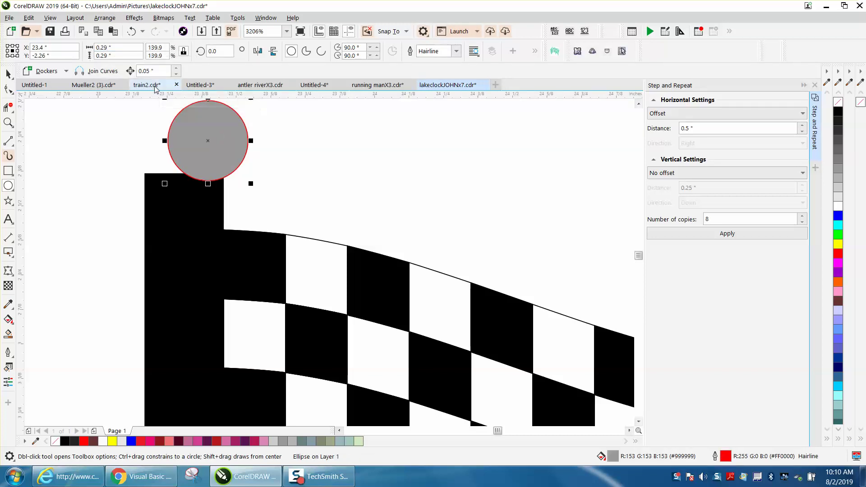
Step: Fill the circle black with no outline and place it on top of the pole
{"action": "left_click", "coordinate": [838, 112]}
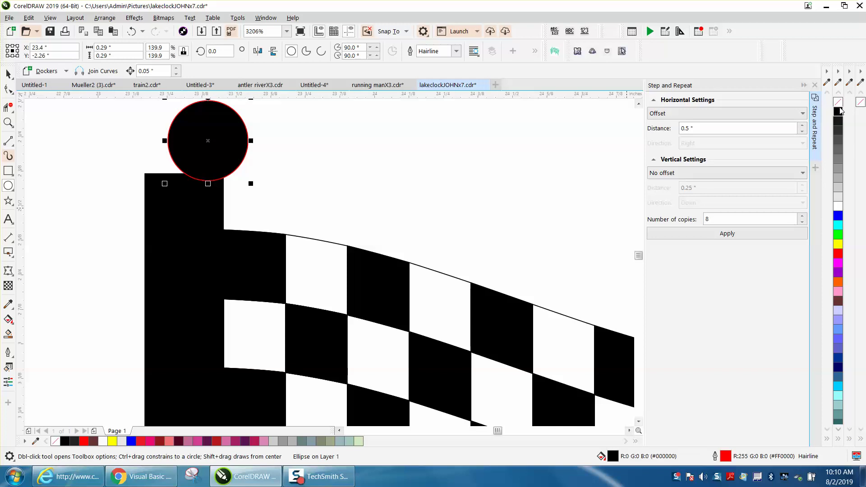
{"action": "right_click", "coordinate": [838, 102]}
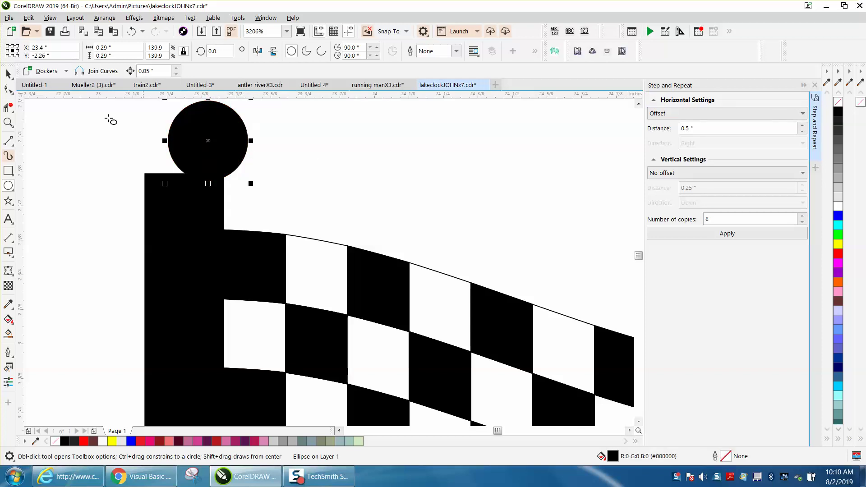
{"action": "left_click", "coordinate": [14, 76]}
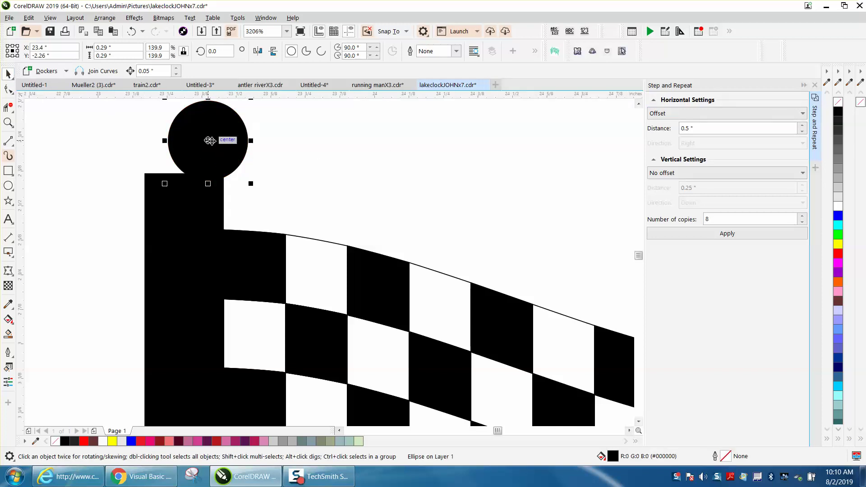
{"action": "left_click_drag", "start_coordinate": [207, 141], "coordinate": [185, 175]}
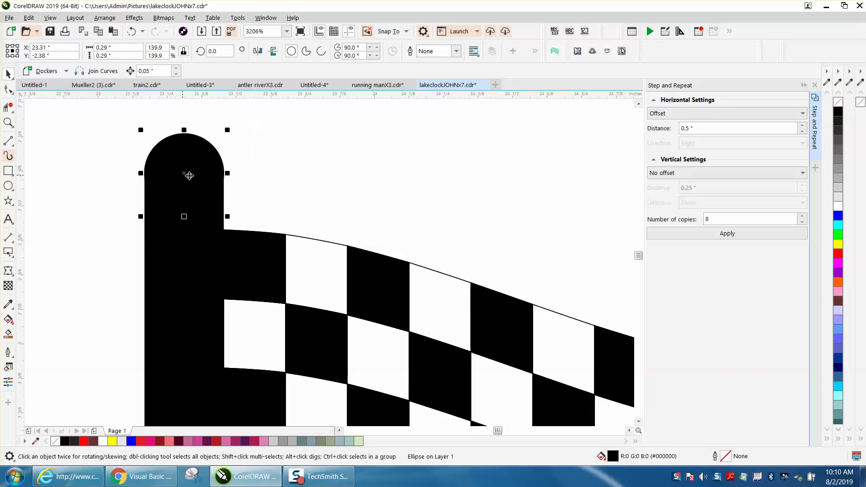
{"action": "scroll", "coordinate": [259, 182], "scroll_direction": "down", "scroll_amount": 2}
{"action": "scroll", "coordinate": [259, 181], "scroll_direction": "down", "scroll_amount": 2}
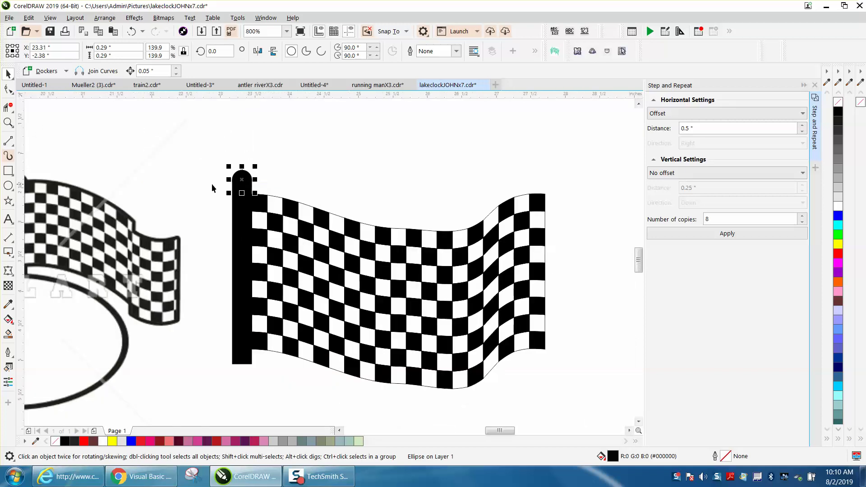
{"action": "left_click", "coordinate": [189, 192]}
{"action": "scroll", "coordinate": [193, 209], "scroll_direction": "down", "scroll_amount": 1}
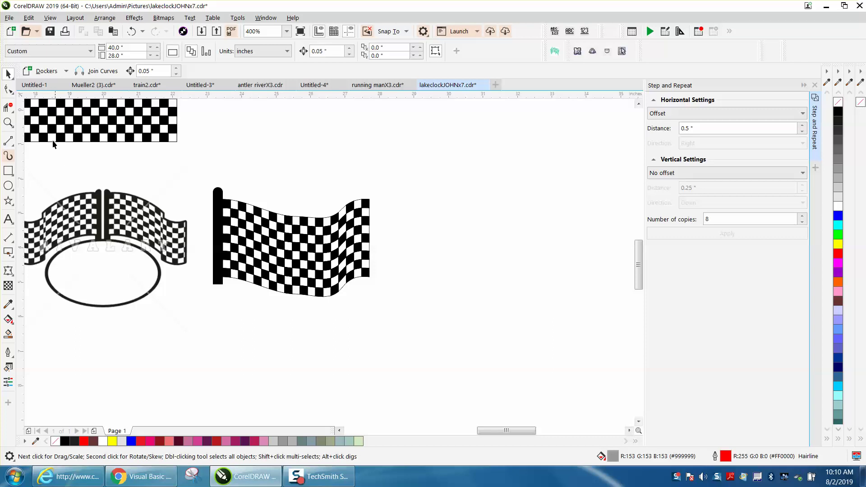
{"action": "left_click", "coordinate": [9, 123]}
{"action": "left_click", "coordinate": [531, 371]}
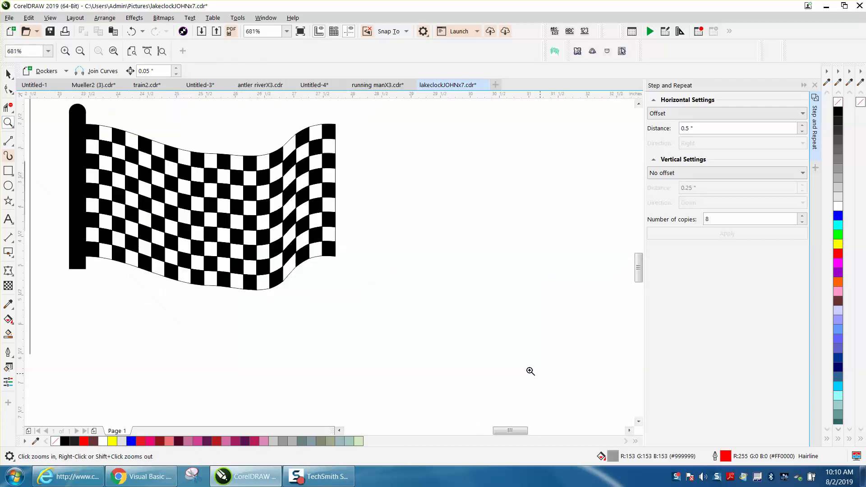